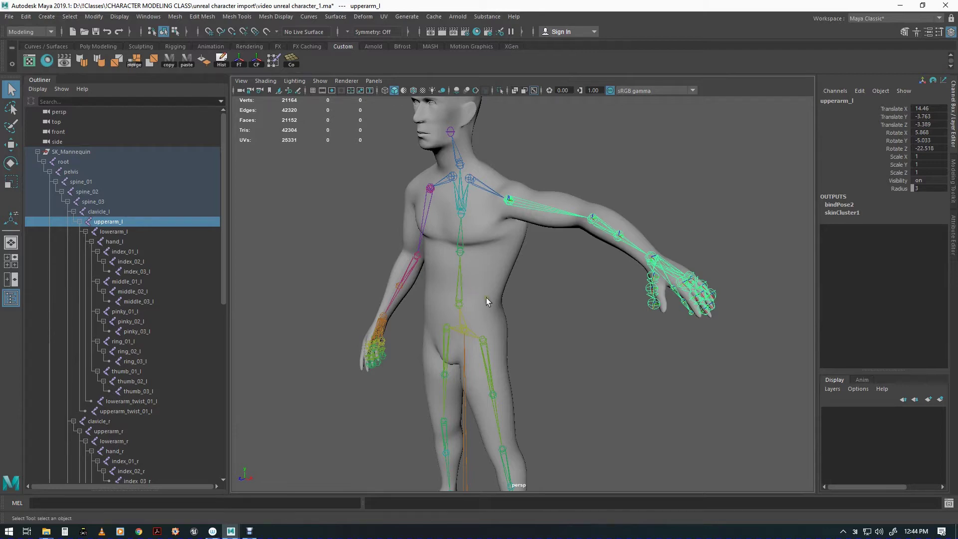
Select the bodybuilder mesh and preview it as a low-poly cage, then smooth again
{"action": "mouse_move", "coordinate": [492, 277]}
{"action": "left_mouse_down", "text": "alt"}
{"action": "mouse_move", "coordinate": [545, 274]}
{"action": "mouse_move", "coordinate": [489, 279]}
{"action": "mouse_move", "coordinate": [482, 235]}
{"action": "mouse_move", "coordinate": [486, 259]}
{"action": "left_mouse_up", "text": "alt"}
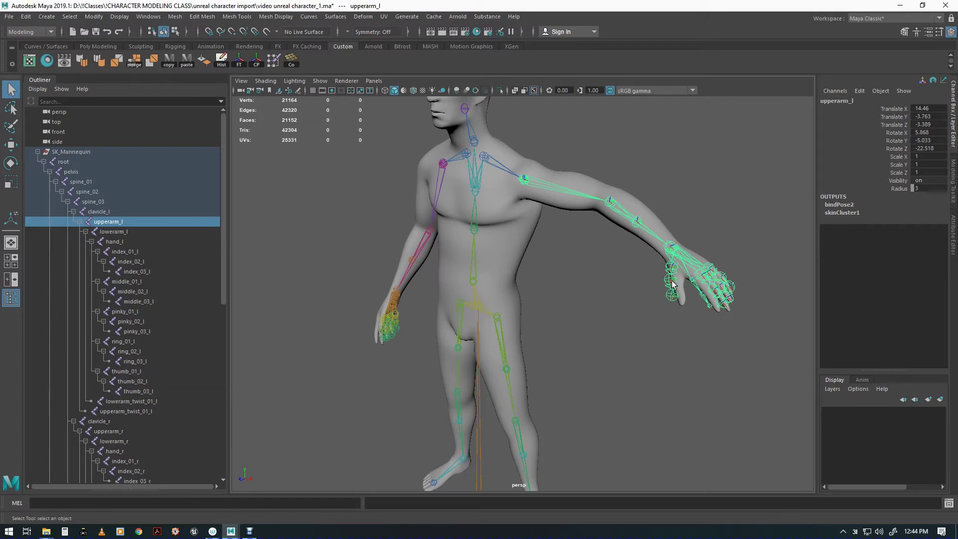
{"action": "left_click_drag", "start_coordinate": [544, 266], "coordinate": [564, 261], "text": "alt"}
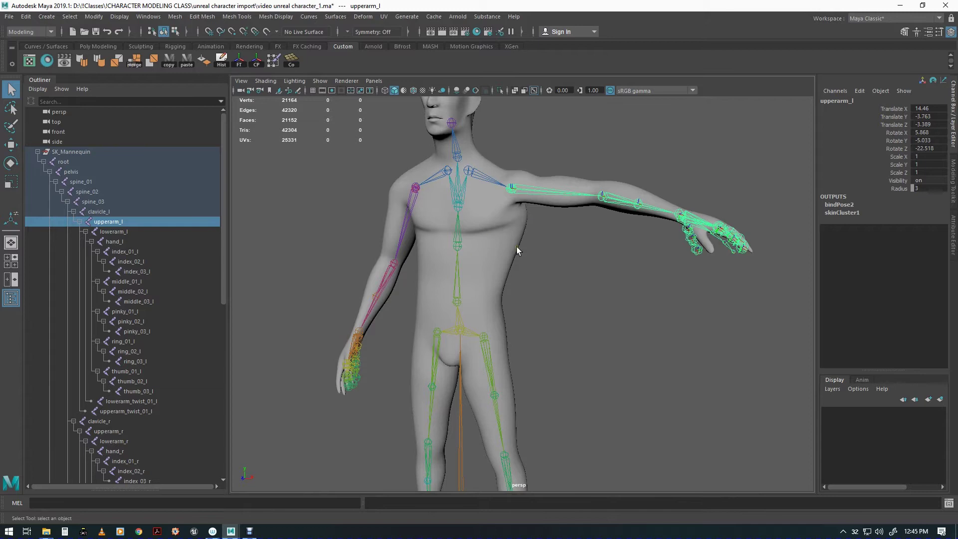
{"action": "left_click", "coordinate": [505, 235]}
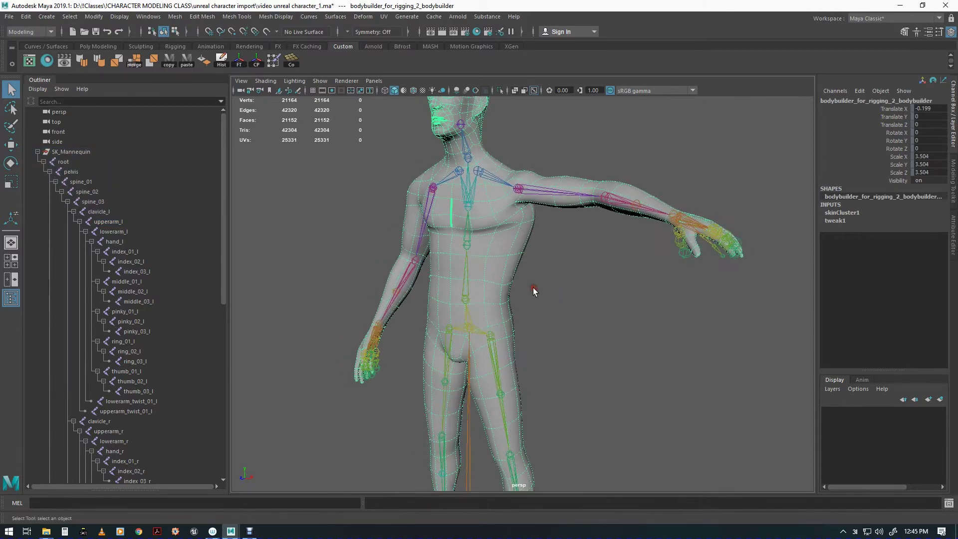
{"action": "key", "text": "1"}
{"action": "scroll", "coordinate": [526, 286], "scroll_direction": "up", "scroll_amount": 2}
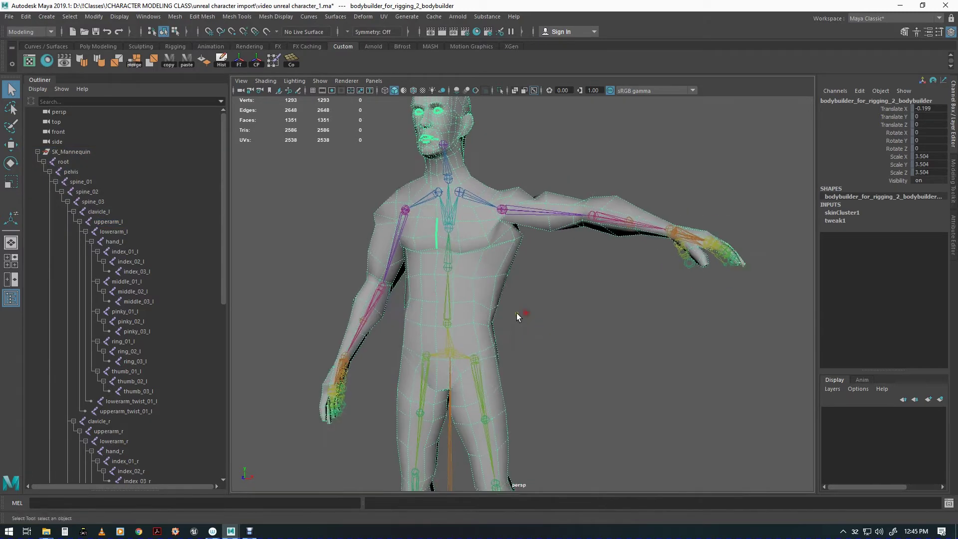
{"action": "scroll", "coordinate": [562, 330], "scroll_direction": "up", "scroll_amount": 3}
{"action": "scroll", "coordinate": [557, 284], "scroll_direction": "up", "scroll_amount": 1}
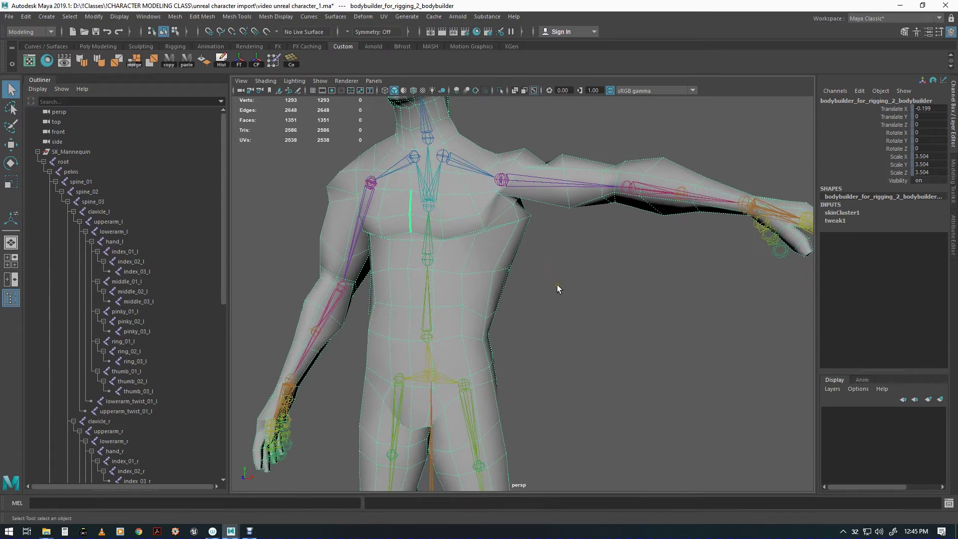
{"action": "key", "text": "3"}
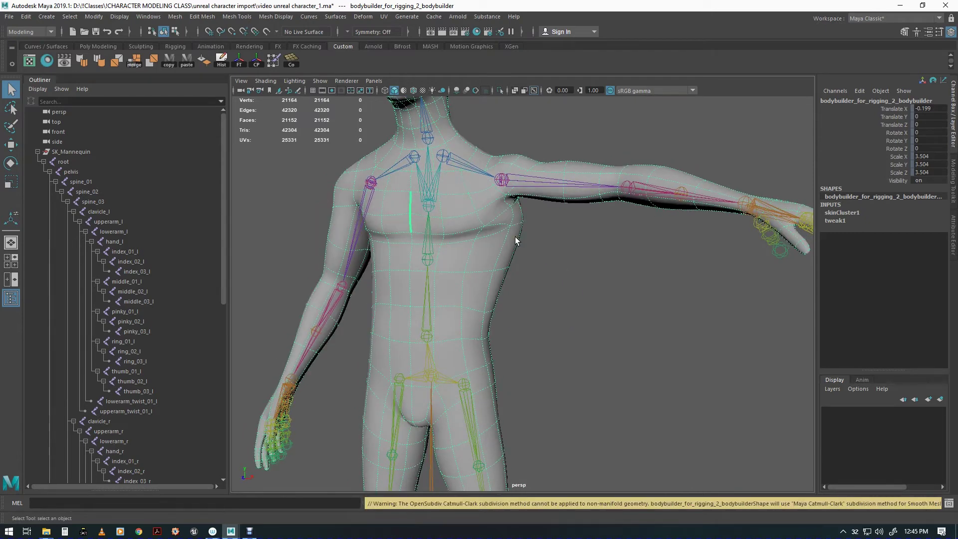
In vertex mode, select the dozen torso-side vertices under the raised left arm
{"action": "key", "text": "F8"}
{"action": "left_click_drag", "start_coordinate": [553, 263], "coordinate": [546, 308], "text": "alt"}
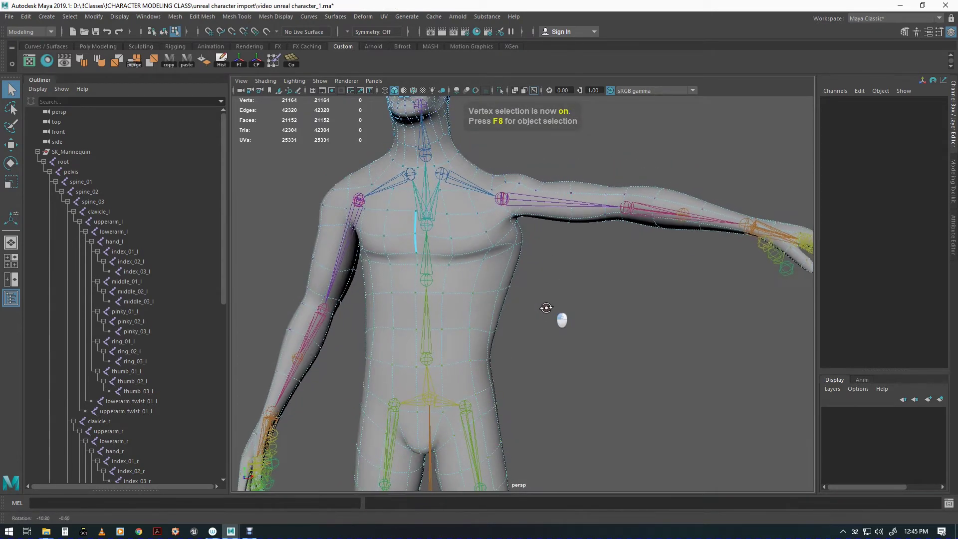
{"action": "left_click_drag", "start_coordinate": [478, 220], "coordinate": [530, 295]}
{"action": "left_click_drag", "start_coordinate": [576, 332], "coordinate": [424, 357], "text": "alt"}
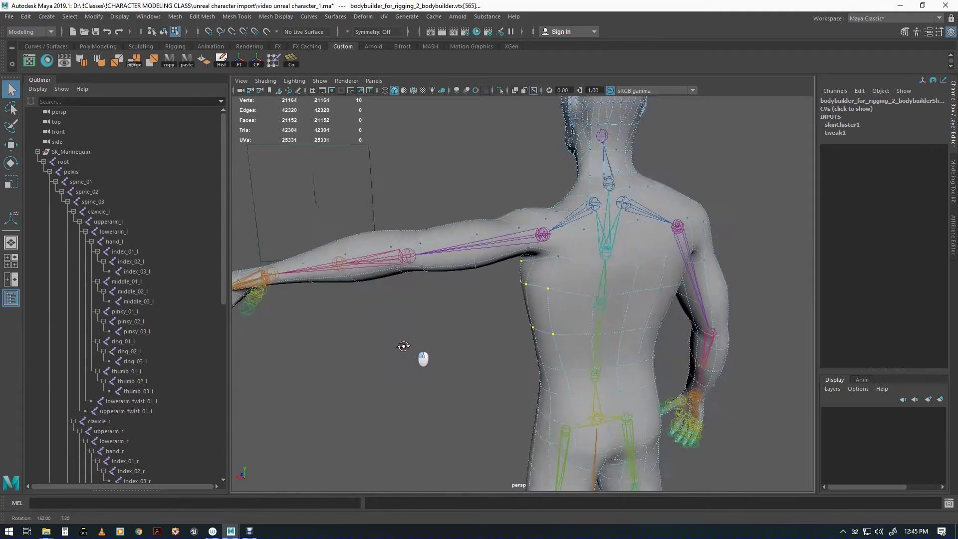
{"action": "right_click_drag", "start_coordinate": [424, 357], "coordinate": [520, 357], "text": "alt"}
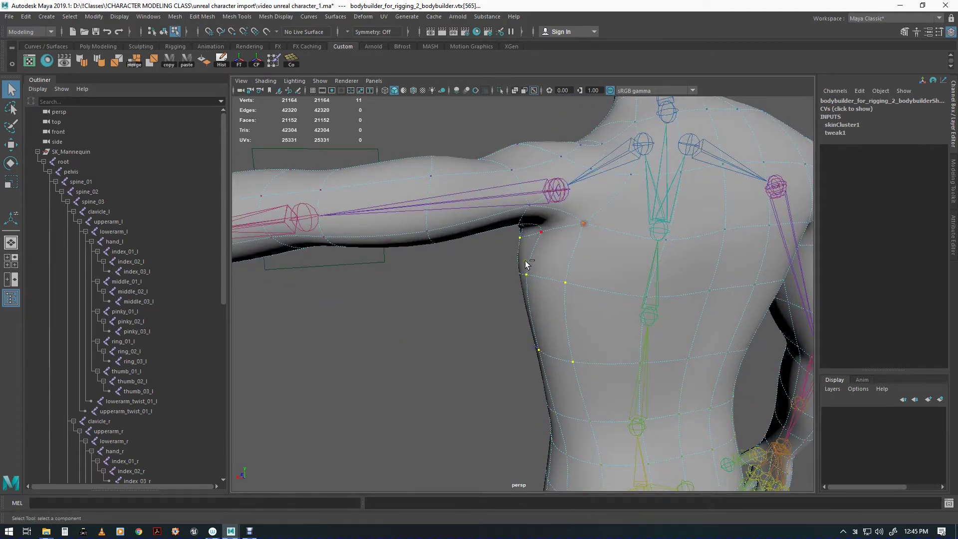
{"action": "left_click_drag", "start_coordinate": [526, 262], "coordinate": [539, 232], "text": "shift"}
{"action": "left_click_drag", "start_coordinate": [543, 281], "coordinate": [638, 324], "text": "alt"}
{"action": "right_click_drag", "start_coordinate": [634, 322], "coordinate": [573, 316], "text": "alt"}
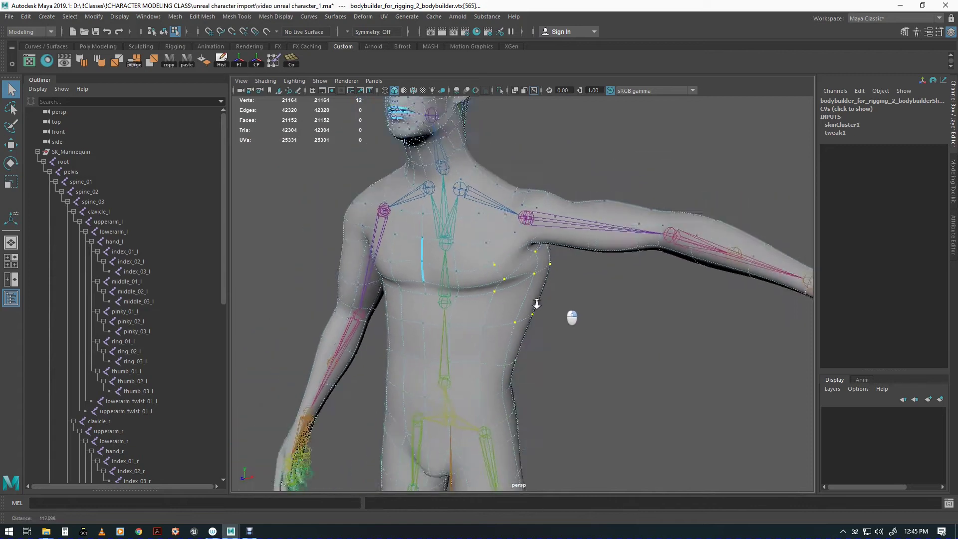
{"action": "left_click_drag", "start_coordinate": [574, 317], "coordinate": [510, 299], "text": "alt"}
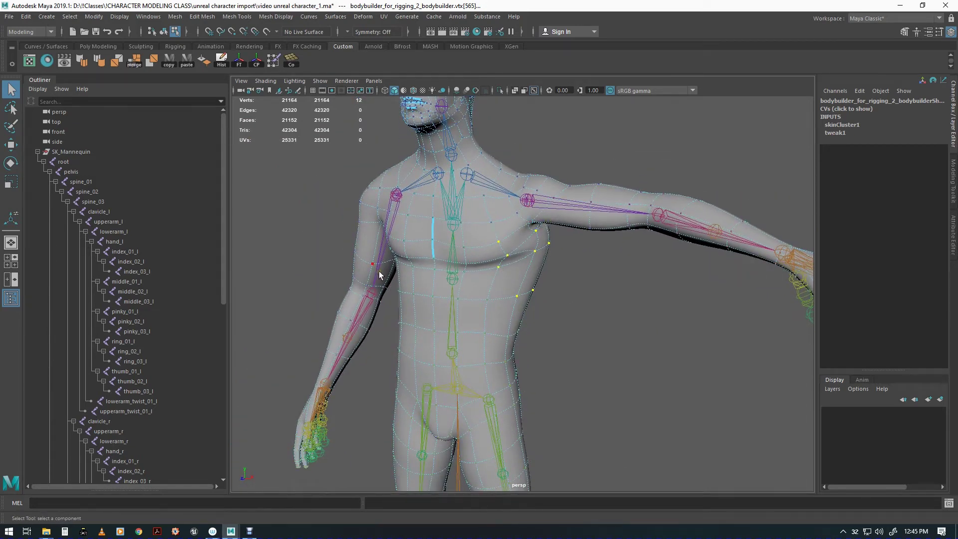
{"action": "key", "text": "space"}
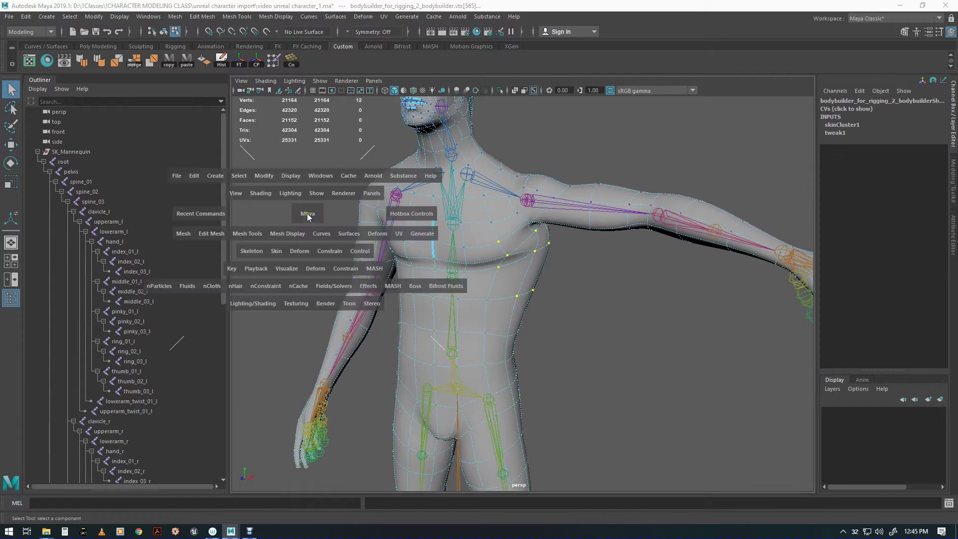
Apply Skin > Hammer Skin Weights to the armpit vertices and check them from the back
{"action": "left_click", "coordinate": [276, 251]}
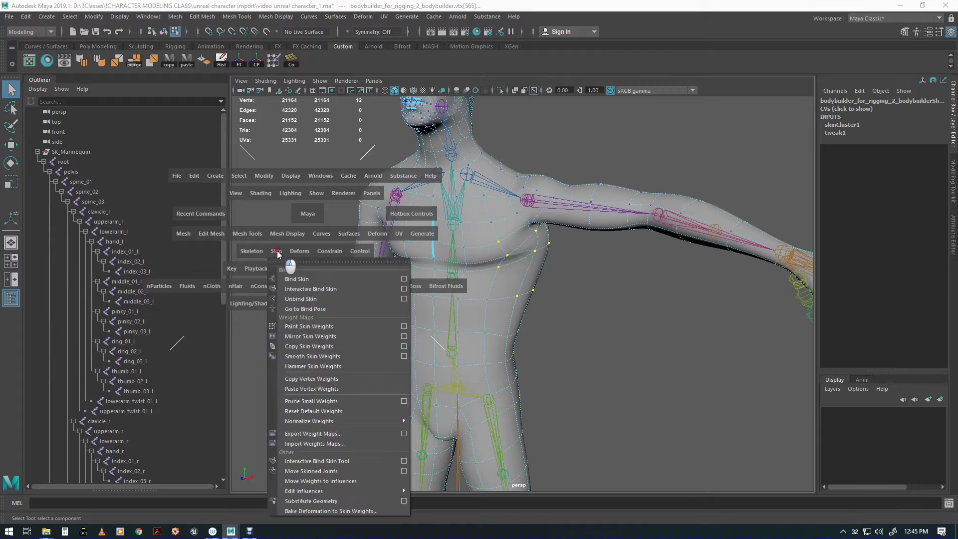
{"action": "left_click", "coordinate": [299, 366]}
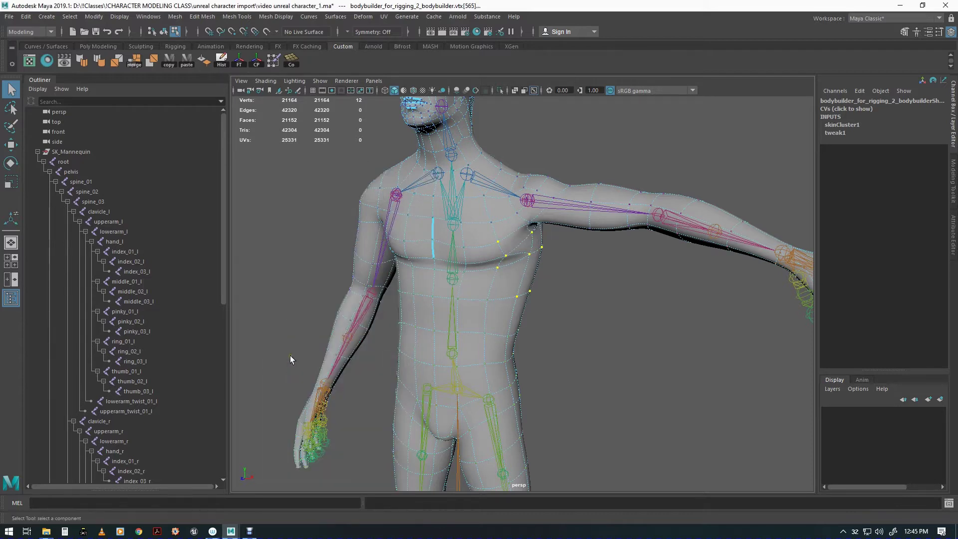
{"action": "left_click_drag", "start_coordinate": [540, 287], "coordinate": [516, 280], "text": "alt"}
{"action": "left_click_drag", "start_coordinate": [433, 304], "coordinate": [558, 315], "text": "alt"}
{"action": "scroll", "coordinate": [558, 316], "scroll_direction": "down", "scroll_amount": 5}
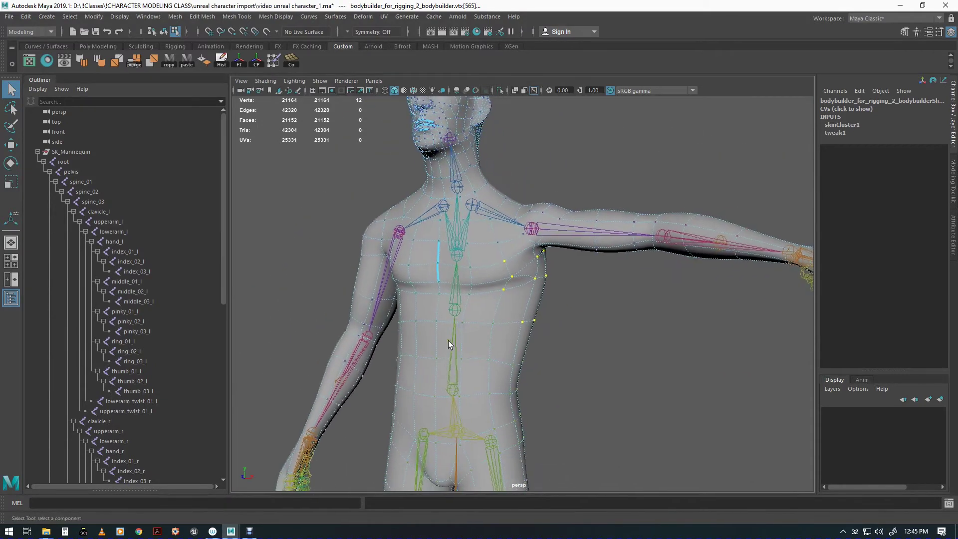
Rotate upperarm_l down to test the armpit, then undo the rotation
{"action": "key", "text": "w"}
{"action": "key", "text": "F8"}
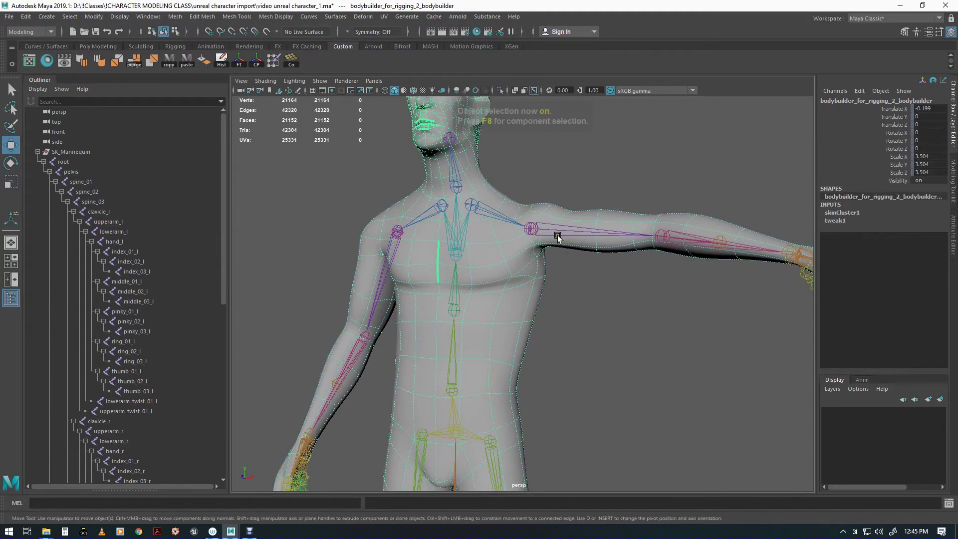
{"action": "left_click", "coordinate": [567, 231]}
{"action": "key", "text": "e"}
{"action": "mouse_move", "coordinate": [574, 235]}
{"action": "left_mouse_down"}
{"action": "mouse_move", "coordinate": [563, 194]}
{"action": "mouse_move", "coordinate": [584, 253]}
{"action": "mouse_move", "coordinate": [577, 189]}
{"action": "mouse_move", "coordinate": [554, 251]}
{"action": "mouse_move", "coordinate": [558, 204]}
{"action": "mouse_move", "coordinate": [565, 193]}
{"action": "mouse_move", "coordinate": [566, 242]}
{"action": "mouse_move", "coordinate": [572, 189]}
{"action": "mouse_move", "coordinate": [580, 223]}
{"action": "mouse_move", "coordinate": [567, 244]}
{"action": "left_mouse_up"}
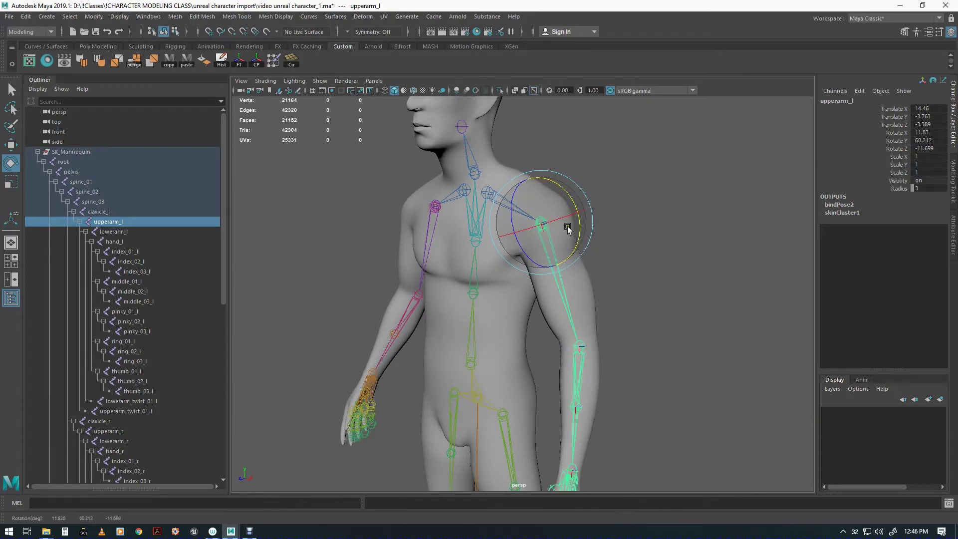
{"action": "key", "text": "ctrl+z"}
Reselect the bodybuilder mesh and start the Paint Skin Weights Tool
{"action": "left_click_drag", "start_coordinate": [568, 229], "coordinate": [514, 279], "text": "alt"}
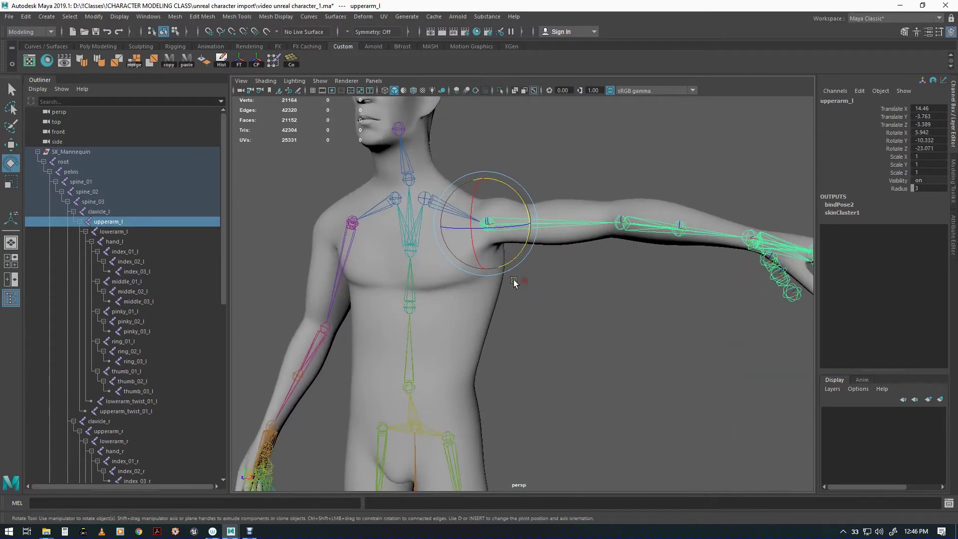
{"action": "key", "text": "w"}
{"action": "left_click", "coordinate": [471, 269]}
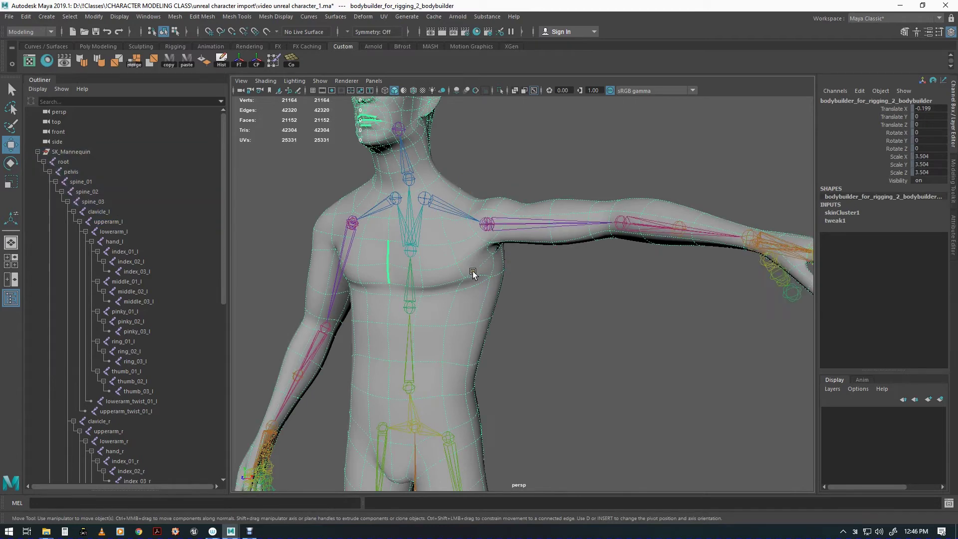
{"action": "left_click_drag", "start_coordinate": [533, 312], "coordinate": [530, 317], "text": "alt"}
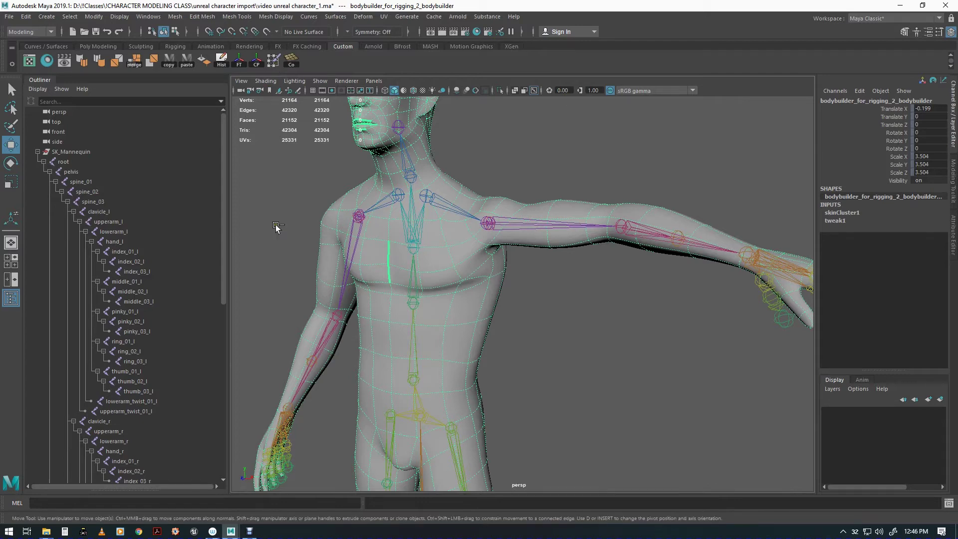
{"action": "key", "text": "space"}
{"action": "mouse_move", "coordinate": [271, 256]}
{"action": "left_mouse_down"}
{"action": "mouse_move", "coordinate": [281, 256]}
{"action": "mouse_move", "coordinate": [320, 328]}
{"action": "mouse_move", "coordinate": [400, 328]}
{"action": "left_mouse_up"}
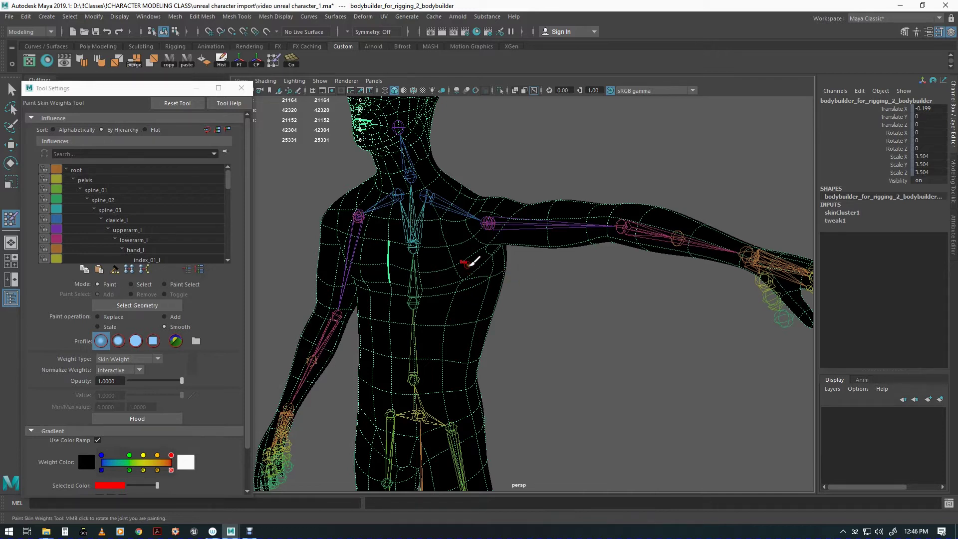
Frame the full body and show the pelvis weights with Use Color Ramp on
{"action": "left_click", "coordinate": [160, 93]}
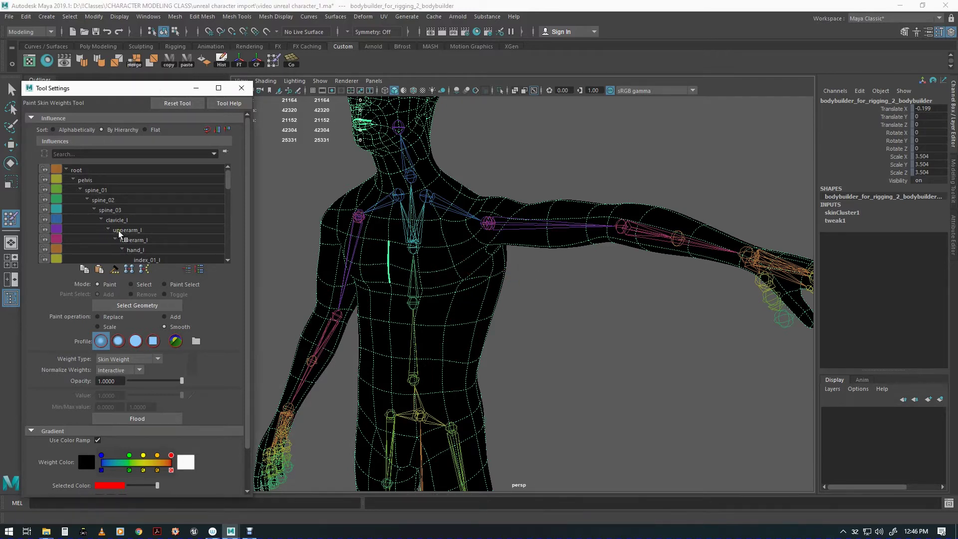
{"action": "scroll", "coordinate": [475, 325], "scroll_direction": "down", "scroll_amount": 5}
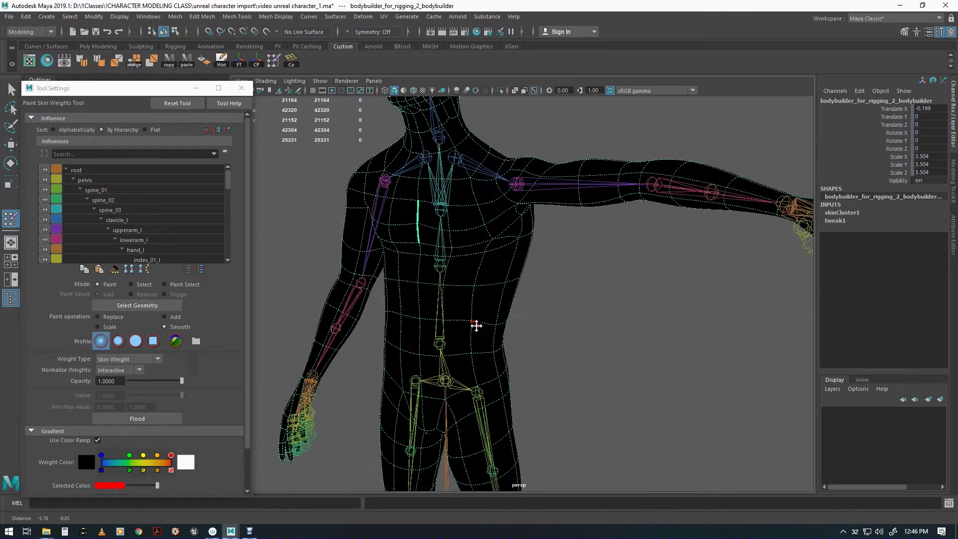
{"action": "middle_click_drag", "start_coordinate": [457, 346], "coordinate": [439, 299], "text": "alt"}
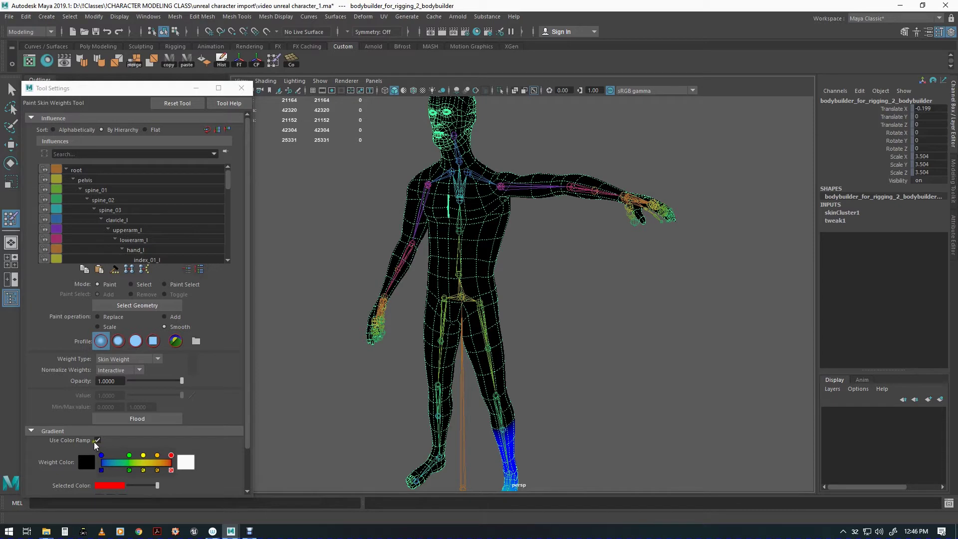
{"action": "left_click", "coordinate": [97, 440]}
{"action": "left_click", "coordinate": [97, 440]}
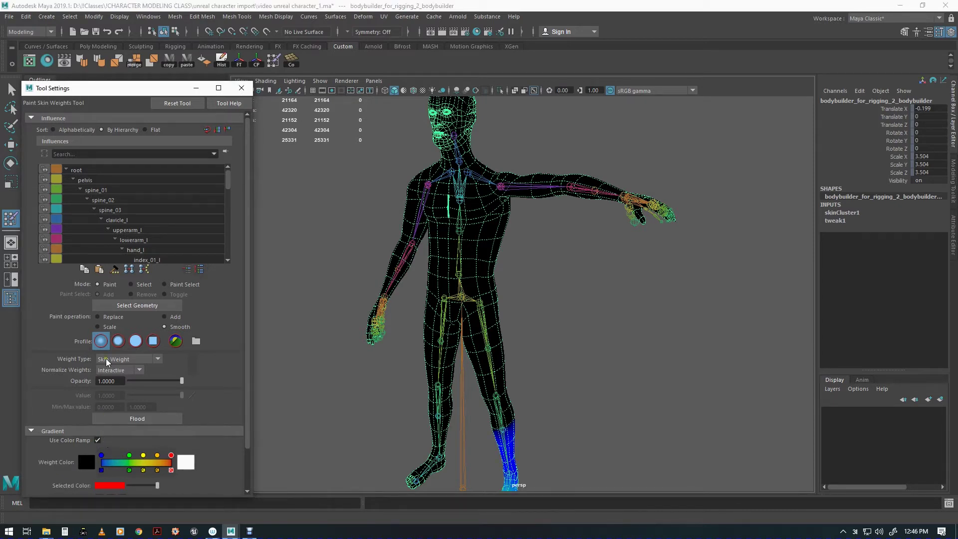
{"action": "left_click", "coordinate": [94, 181]}
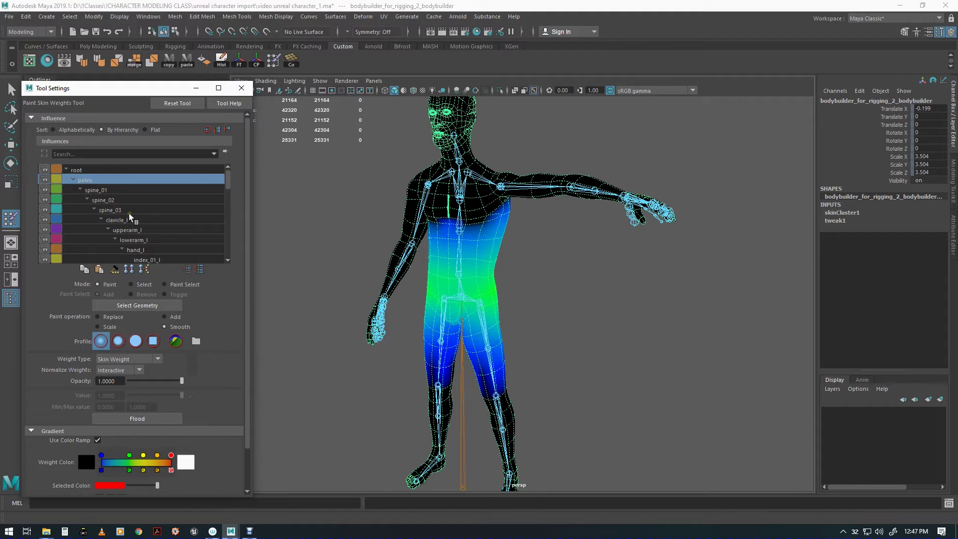
Step through spine_01, spine_02, spine_03 and clavicle_l weights, settling on spine_03 over the torso
{"action": "left_click", "coordinate": [103, 190]}
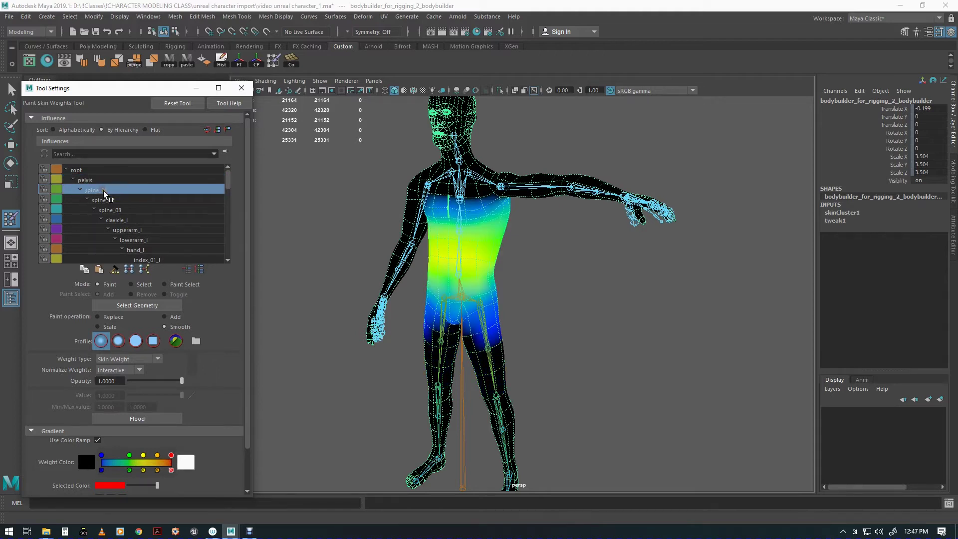
{"action": "left_click", "coordinate": [111, 200]}
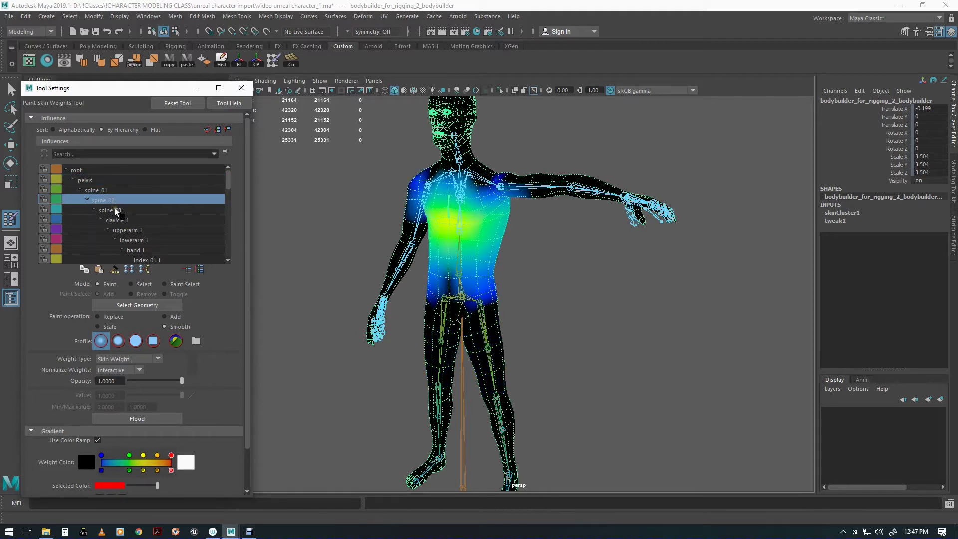
{"action": "left_click", "coordinate": [116, 210]}
{"action": "left_click", "coordinate": [123, 222]}
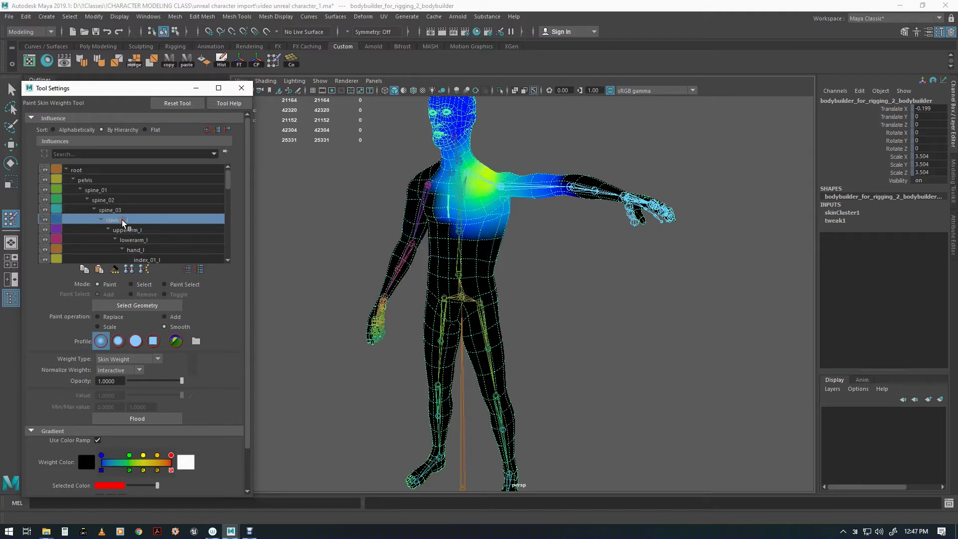
{"action": "left_click", "coordinate": [116, 210]}
{"action": "scroll", "coordinate": [574, 404], "scroll_direction": "up", "scroll_amount": 5}
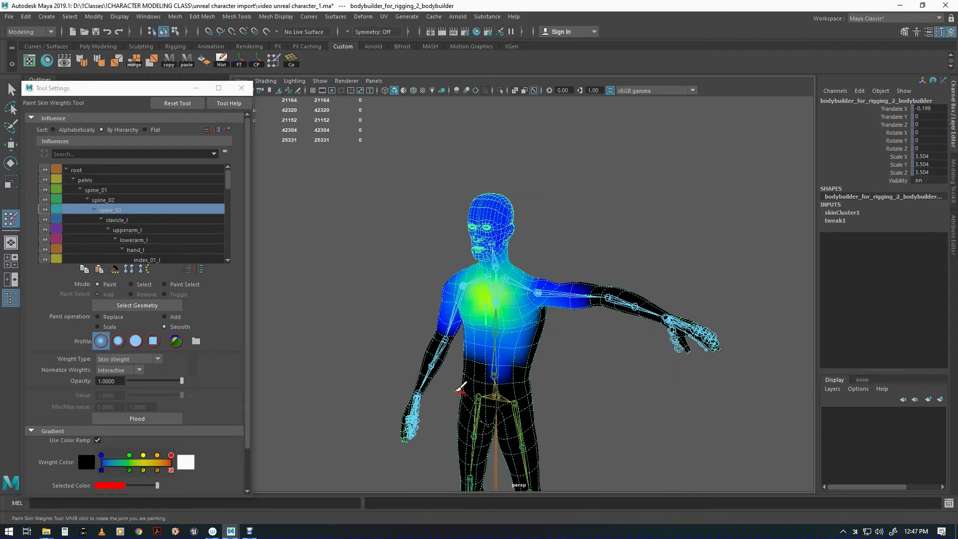
{"action": "mouse_move", "coordinate": [574, 404]}
{"action": "left_mouse_down", "text": "alt"}
{"action": "mouse_move", "coordinate": [573, 379]}
{"action": "mouse_move", "coordinate": [552, 364]}
{"action": "mouse_move", "coordinate": [539, 381]}
{"action": "mouse_move", "coordinate": [554, 372]}
{"action": "mouse_move", "coordinate": [483, 391]}
{"action": "mouse_move", "coordinate": [474, 379]}
{"action": "mouse_move", "coordinate": [491, 367]}
{"action": "left_mouse_up", "text": "alt"}
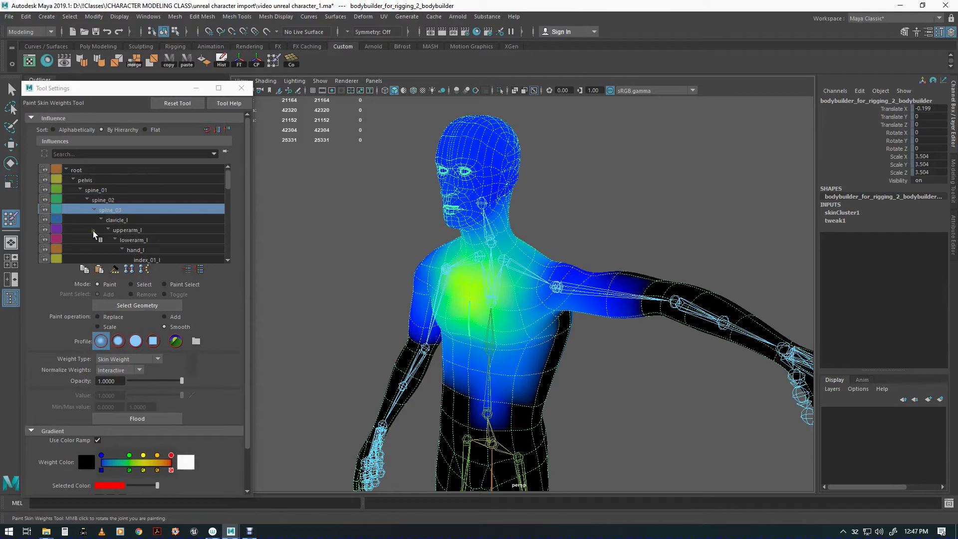
Display clavicle_l then upperarm_l weights, zoom onto the left chest, and resize the brush
{"action": "left_click", "coordinate": [115, 220]}
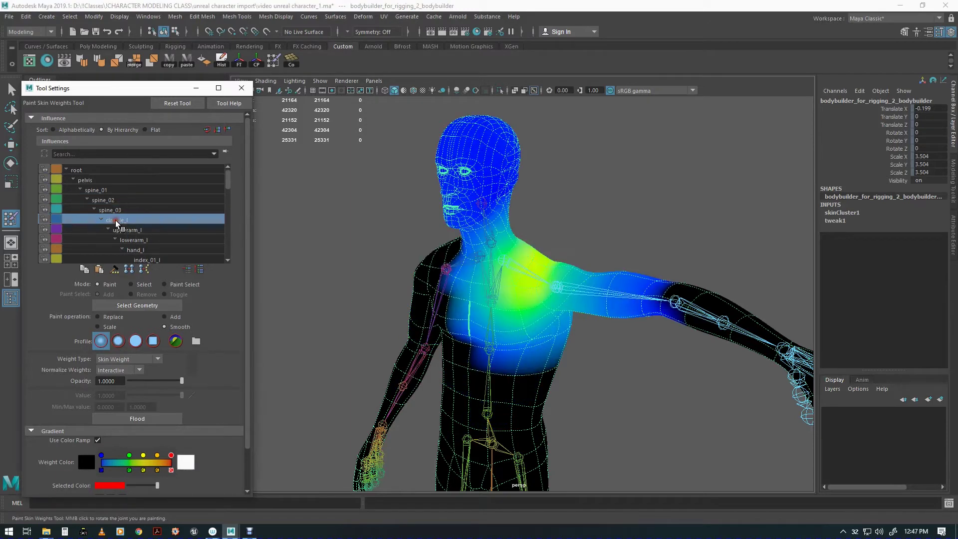
{"action": "left_click", "coordinate": [140, 230]}
{"action": "mouse_move", "coordinate": [487, 405]}
{"action": "left_mouse_down", "text": "alt"}
{"action": "mouse_move", "coordinate": [462, 332]}
{"action": "mouse_move", "coordinate": [457, 345]}
{"action": "left_mouse_up", "text": "alt"}
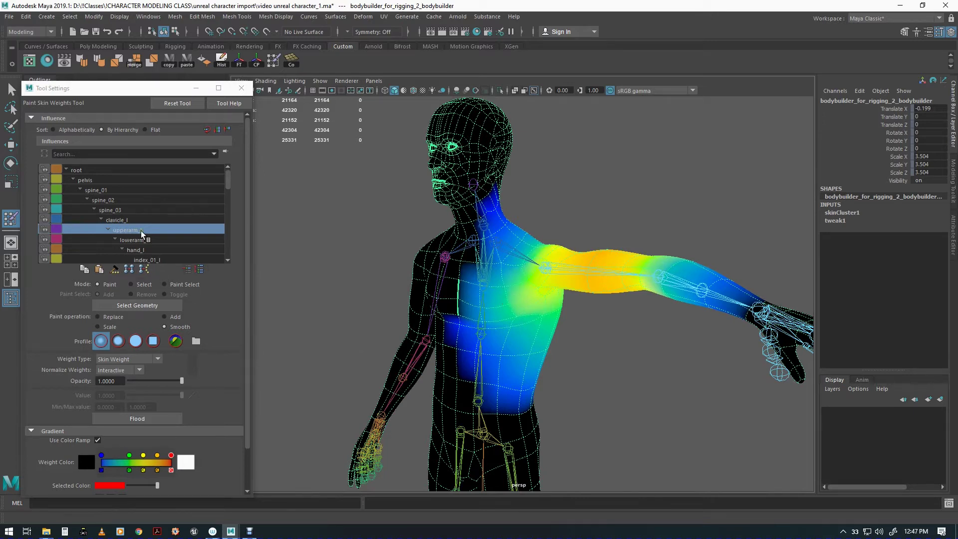
{"action": "scroll", "coordinate": [471, 317], "scroll_direction": "up", "scroll_amount": 6}
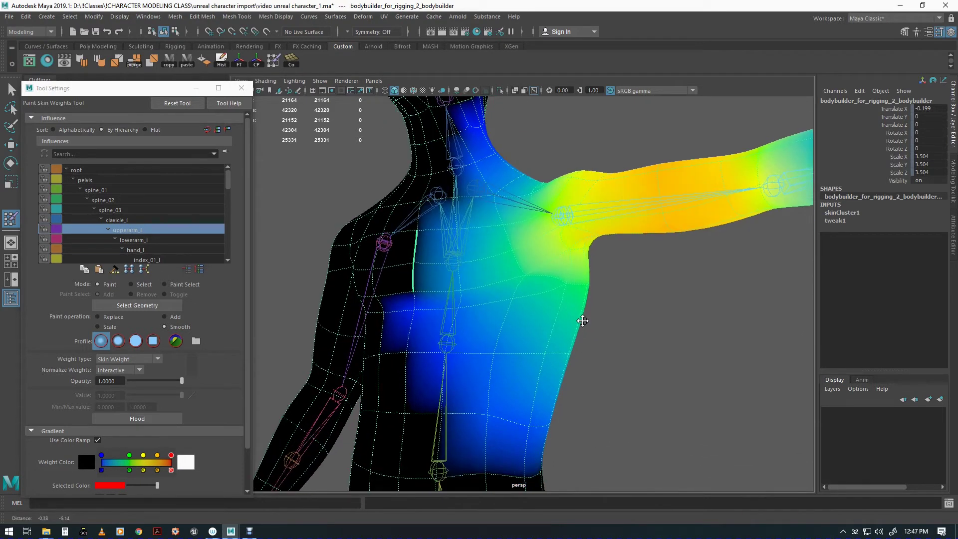
{"action": "left_click_drag", "start_coordinate": [583, 321], "coordinate": [604, 280], "text": "alt"}
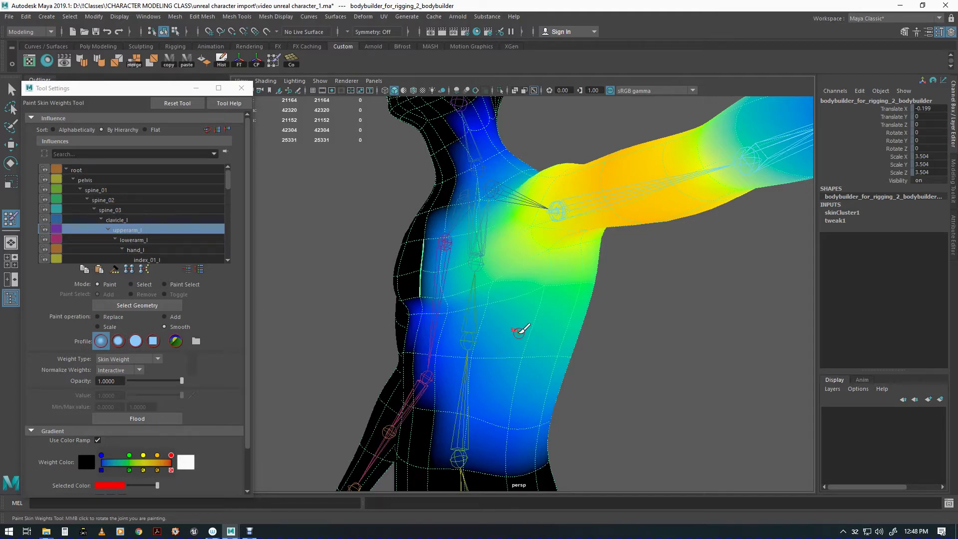
{"action": "mouse_move", "coordinate": [516, 329]}
{"action": "left_mouse_down"}
{"action": "mouse_move", "coordinate": [549, 336]}
{"action": "mouse_move", "coordinate": [521, 330]}
{"action": "left_mouse_up"}
{"action": "left_click_drag", "start_coordinate": [531, 325], "coordinate": [558, 338], "text": "alt"}
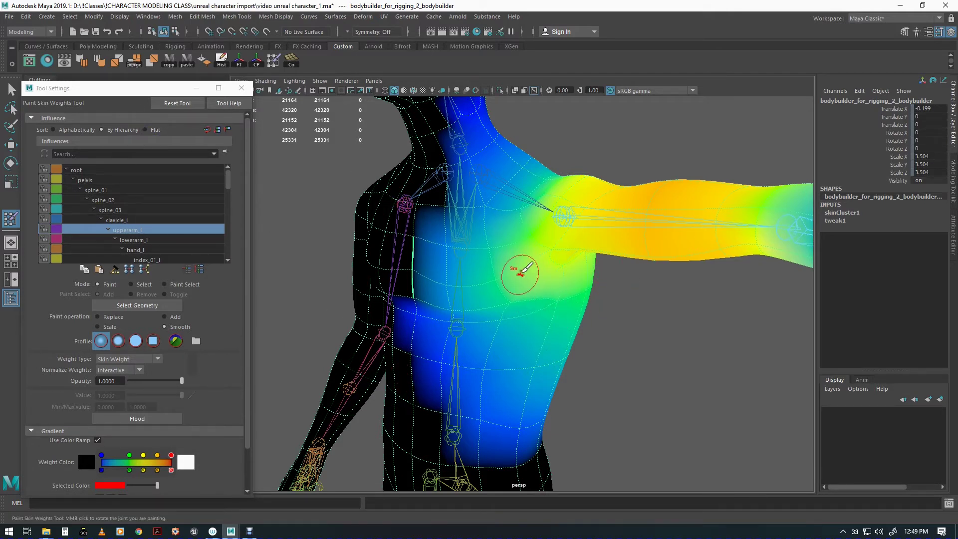
Switch the paint operation to Replace and lower brush opacity to 0.1845
{"action": "left_click", "coordinate": [107, 317]}
{"action": "left_click_drag", "start_coordinate": [574, 332], "coordinate": [557, 295], "text": "alt"}
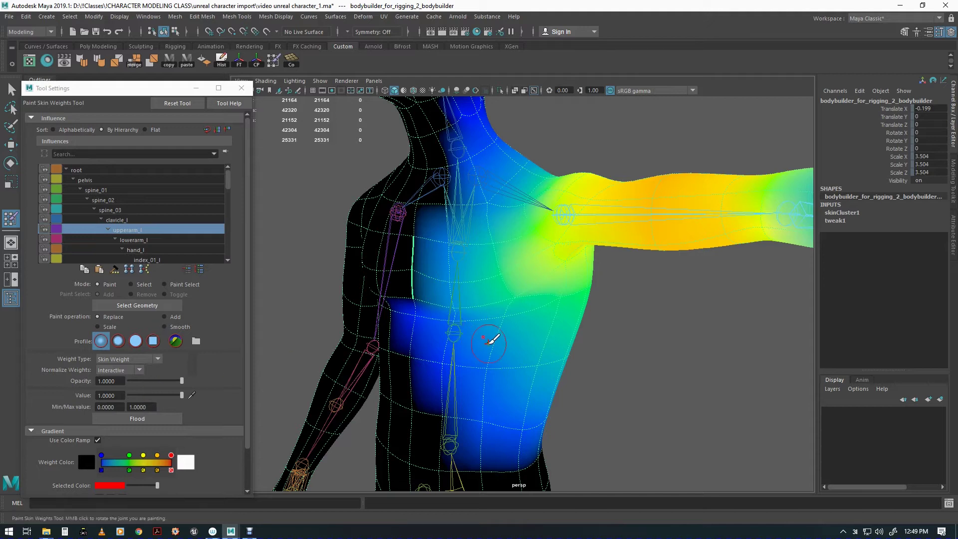
{"action": "left_click_drag", "start_coordinate": [569, 338], "coordinate": [542, 328], "text": "alt"}
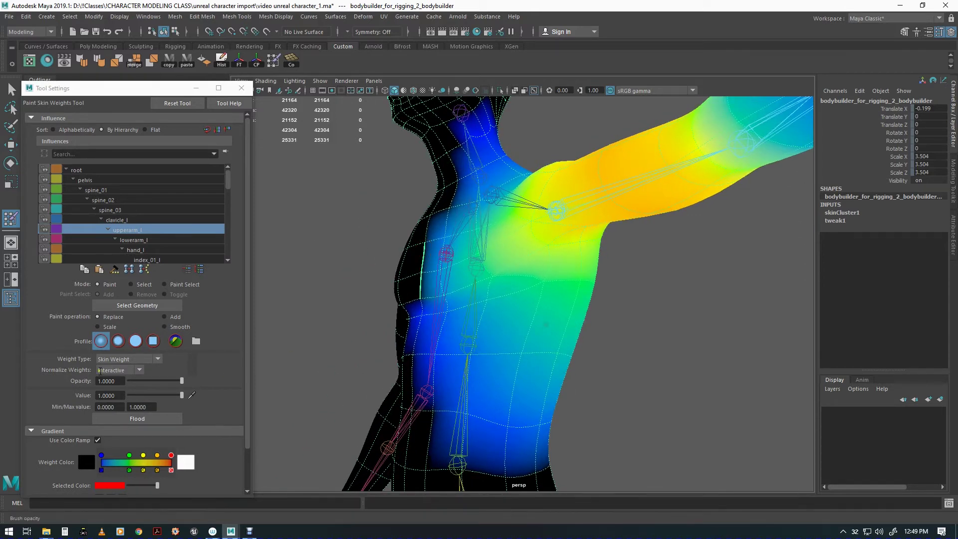
{"action": "left_click_drag", "start_coordinate": [151, 380], "coordinate": [86, 390]}
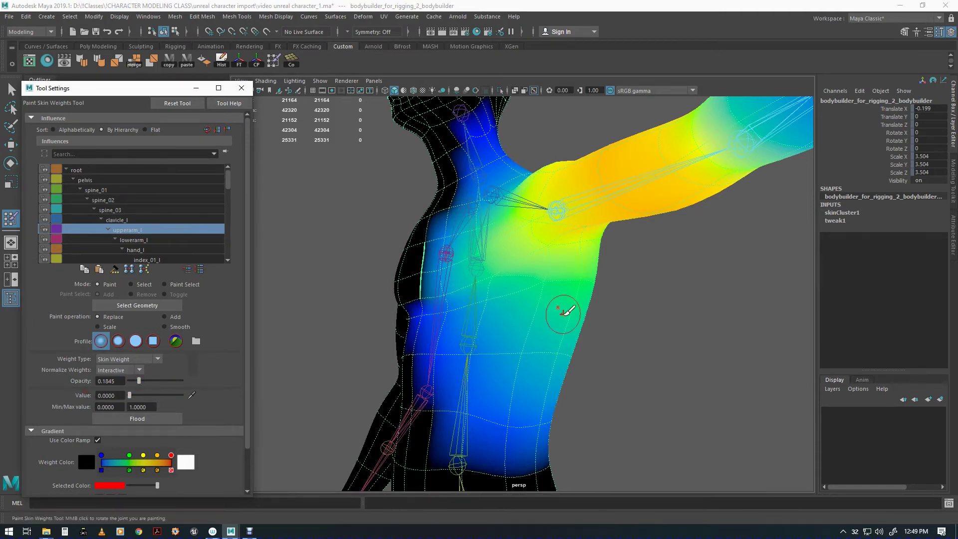
Paint upperarm_l weight to 0 near the armpit and raise brush opacity to 0.3689
{"action": "left_click_drag", "start_coordinate": [554, 321], "coordinate": [546, 336], "text": "alt"}
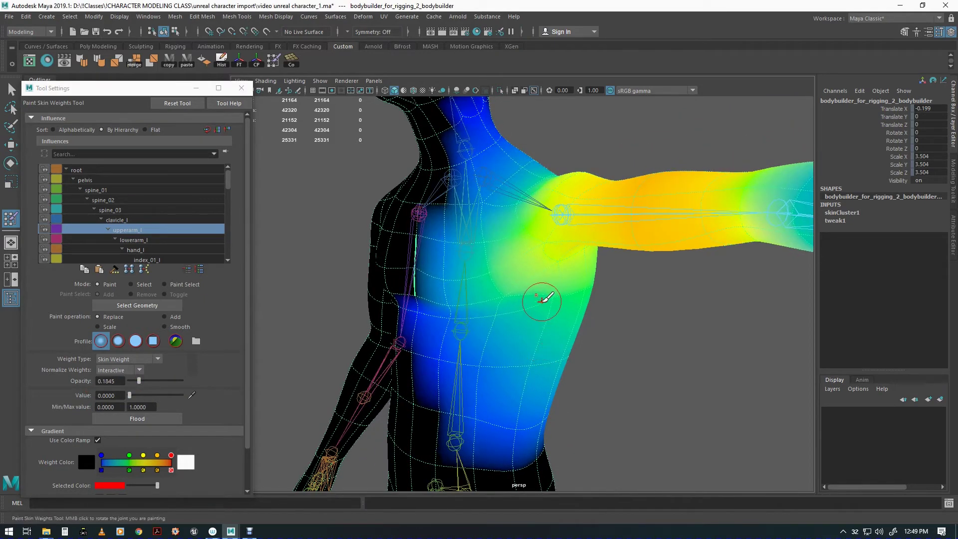
{"action": "mouse_move", "coordinate": [542, 301]}
{"action": "left_mouse_down"}
{"action": "mouse_move", "coordinate": [563, 296]}
{"action": "mouse_move", "coordinate": [552, 302]}
{"action": "mouse_move", "coordinate": [555, 292]}
{"action": "mouse_move", "coordinate": [551, 315]}
{"action": "mouse_move", "coordinate": [456, 312]}
{"action": "left_mouse_up"}
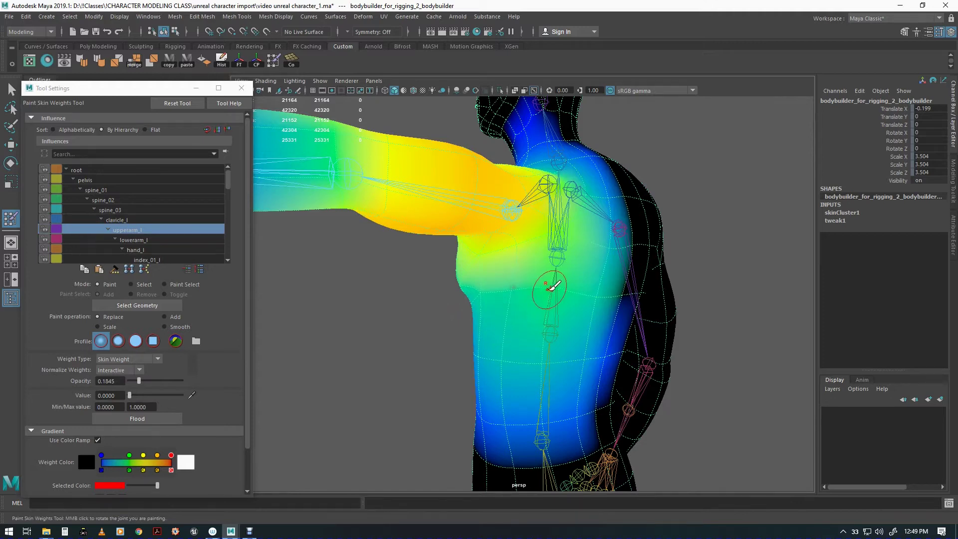
{"action": "left_click_drag", "start_coordinate": [561, 285], "coordinate": [510, 314], "text": "alt"}
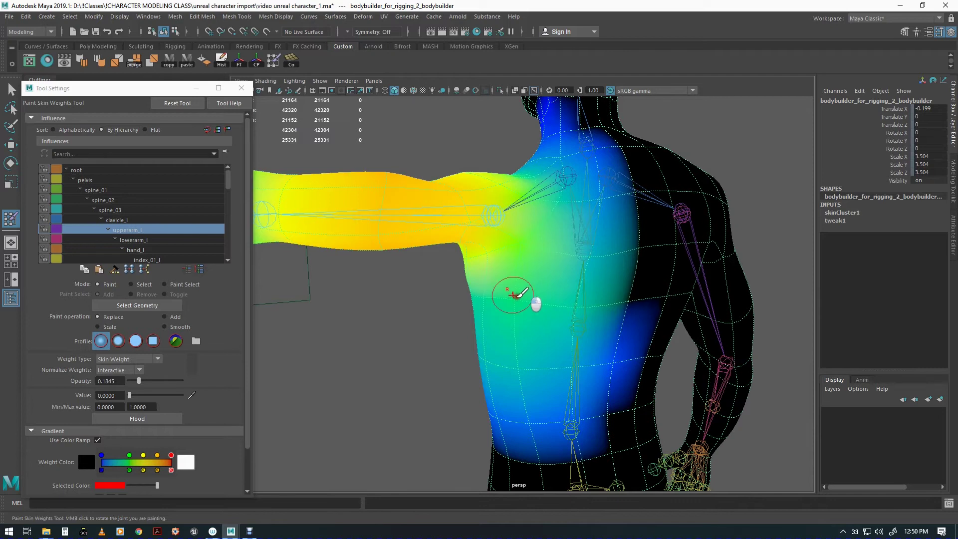
{"action": "left_click_drag", "start_coordinate": [138, 381], "coordinate": [147, 380]}
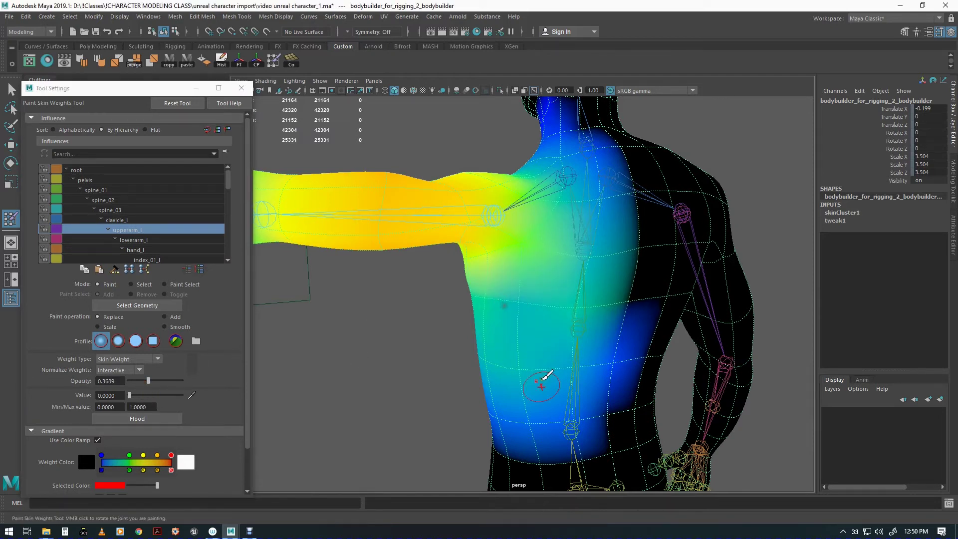
Inspect the reduced weights below the left armpit from front, side and rear views
{"action": "left_click_drag", "start_coordinate": [544, 378], "coordinate": [552, 343], "text": "alt"}
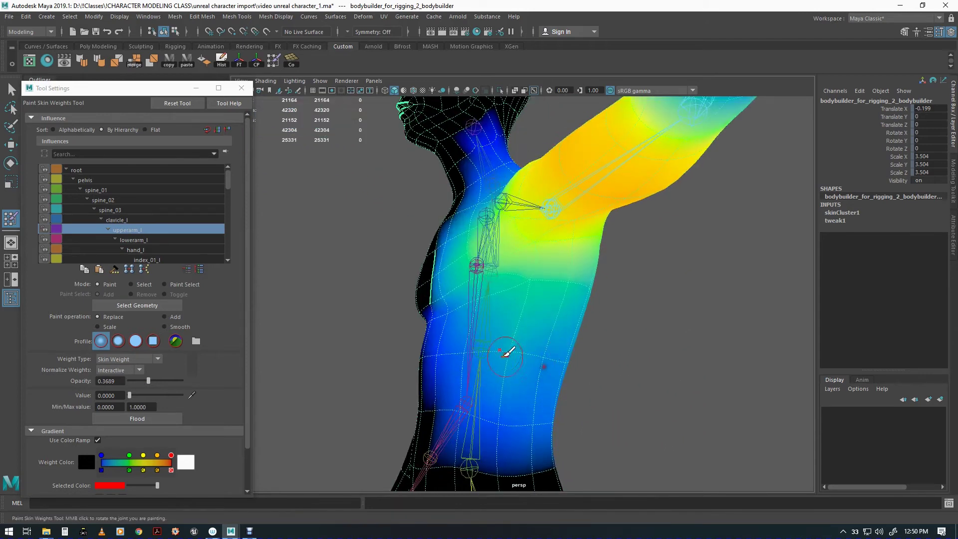
{"action": "mouse_move", "coordinate": [552, 368]}
{"action": "left_mouse_down", "text": "alt"}
{"action": "mouse_move", "coordinate": [474, 374]}
{"action": "mouse_move", "coordinate": [605, 359]}
{"action": "mouse_move", "coordinate": [572, 285]}
{"action": "mouse_move", "coordinate": [583, 320]}
{"action": "mouse_move", "coordinate": [585, 235]}
{"action": "mouse_move", "coordinate": [621, 289]}
{"action": "mouse_move", "coordinate": [609, 359]}
{"action": "mouse_move", "coordinate": [627, 376]}
{"action": "mouse_move", "coordinate": [654, 378]}
{"action": "left_mouse_up", "text": "alt"}
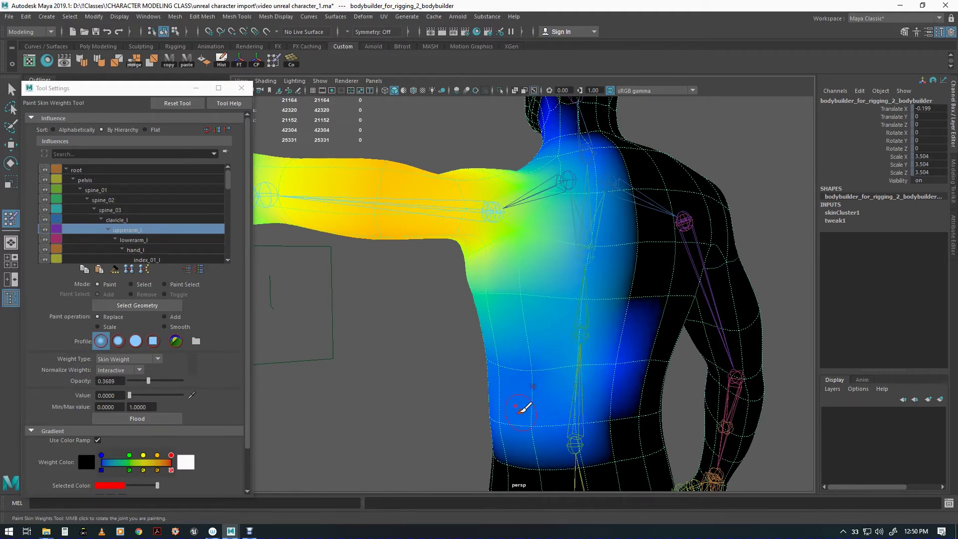
{"action": "mouse_move", "coordinate": [552, 434]}
{"action": "left_mouse_down", "text": "alt"}
{"action": "mouse_move", "coordinate": [565, 417]}
{"action": "mouse_move", "coordinate": [641, 402]}
{"action": "mouse_move", "coordinate": [543, 413]}
{"action": "left_mouse_up", "text": "alt"}
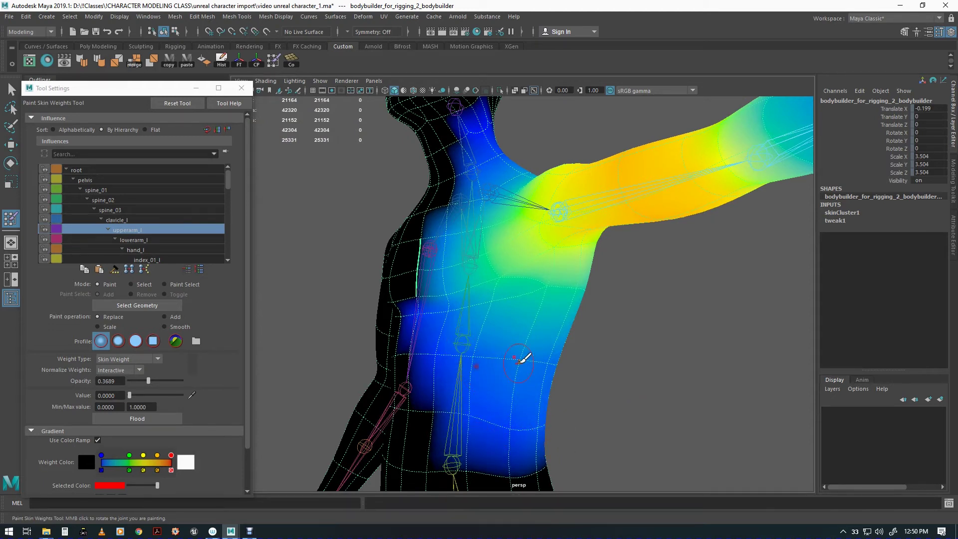
{"action": "left_click_drag", "start_coordinate": [534, 364], "coordinate": [492, 415], "text": "alt"}
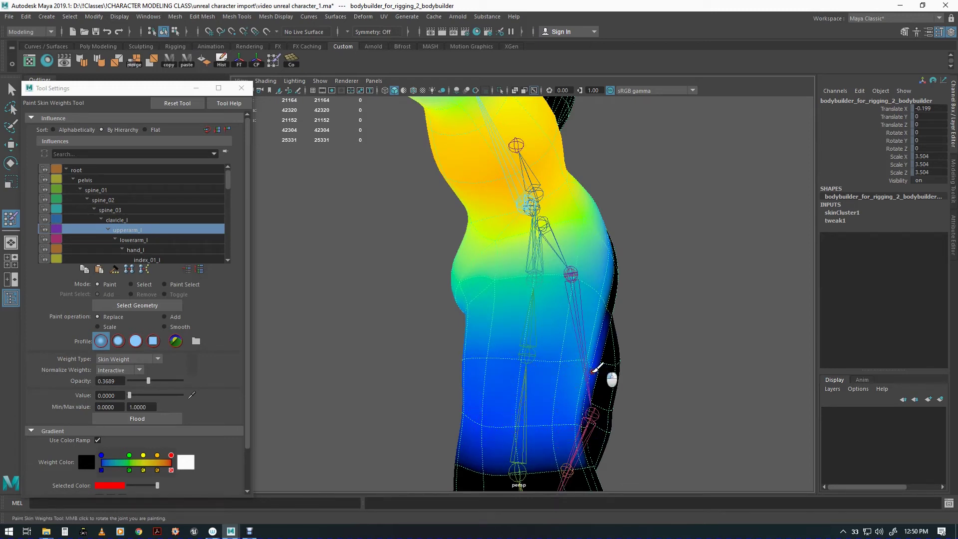
{"action": "left_click_drag", "start_coordinate": [574, 375], "coordinate": [516, 384], "text": "alt"}
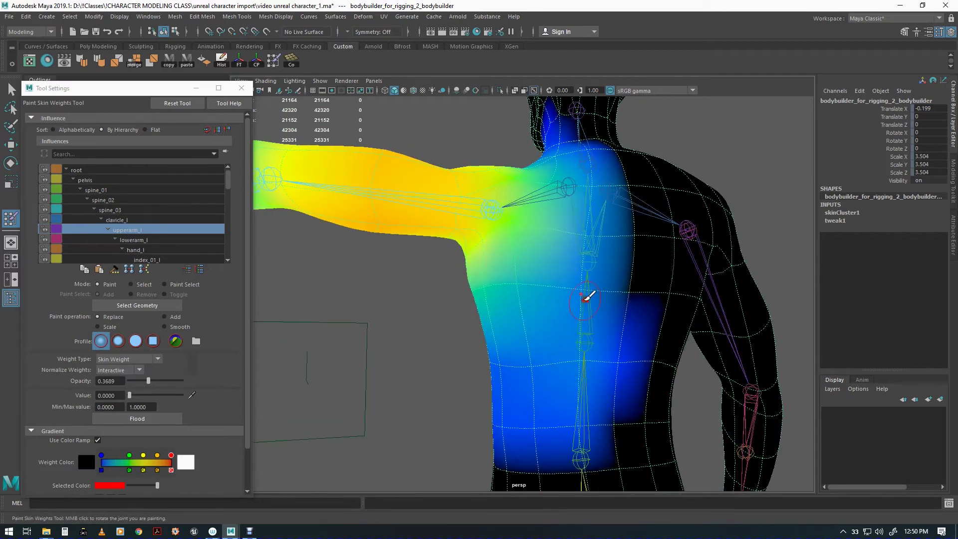
{"action": "left_click_drag", "start_coordinate": [577, 286], "coordinate": [589, 388], "text": "alt"}
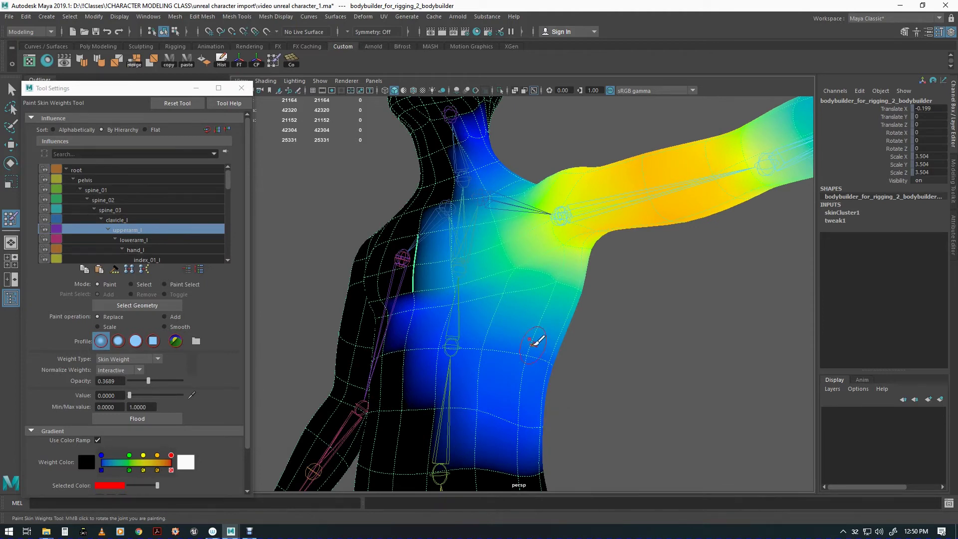
{"action": "right_click_drag", "start_coordinate": [521, 348], "coordinate": [582, 367], "text": "alt"}
{"action": "left_click_drag", "start_coordinate": [584, 366], "coordinate": [552, 359], "text": "alt"}
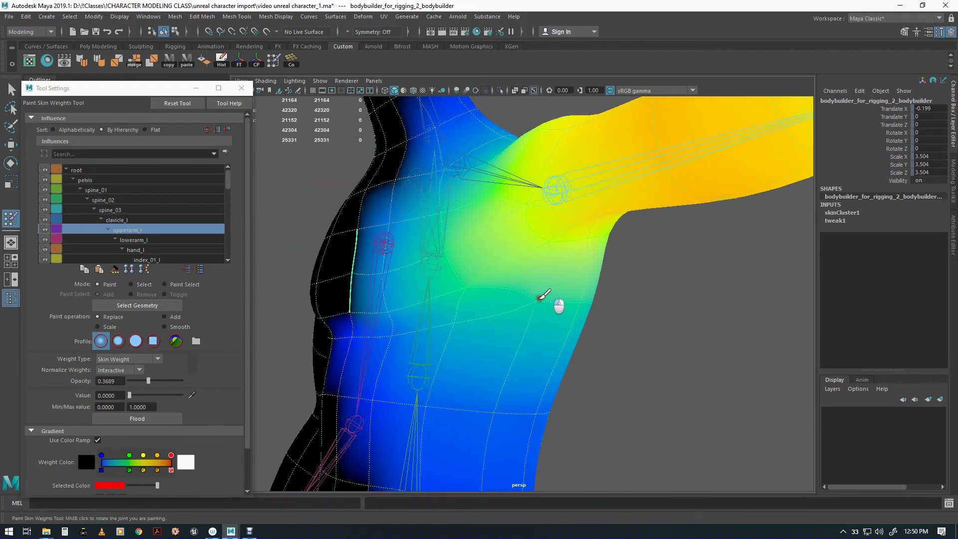
Paint upperarm_l weight down across the back of the shoulder and left chest until mostly blue
{"action": "mouse_move", "coordinate": [540, 306]}
{"action": "left_mouse_down", "text": "alt"}
{"action": "mouse_move", "coordinate": [538, 325]}
{"action": "mouse_move", "coordinate": [540, 293]}
{"action": "mouse_move", "coordinate": [541, 328]}
{"action": "mouse_move", "coordinate": [531, 301]}
{"action": "mouse_move", "coordinate": [417, 353]}
{"action": "mouse_move", "coordinate": [566, 357]}
{"action": "mouse_move", "coordinate": [549, 359]}
{"action": "mouse_move", "coordinate": [542, 374]}
{"action": "mouse_move", "coordinate": [519, 348]}
{"action": "mouse_move", "coordinate": [520, 359]}
{"action": "mouse_move", "coordinate": [489, 300]}
{"action": "mouse_move", "coordinate": [508, 321]}
{"action": "mouse_move", "coordinate": [567, 317]}
{"action": "mouse_move", "coordinate": [567, 327]}
{"action": "mouse_move", "coordinate": [469, 328]}
{"action": "mouse_move", "coordinate": [484, 280]}
{"action": "mouse_move", "coordinate": [466, 265]}
{"action": "mouse_move", "coordinate": [469, 278]}
{"action": "mouse_move", "coordinate": [398, 297]}
{"action": "mouse_move", "coordinate": [399, 307]}
{"action": "mouse_move", "coordinate": [449, 246]}
{"action": "mouse_move", "coordinate": [459, 208]}
{"action": "mouse_move", "coordinate": [452, 284]}
{"action": "mouse_move", "coordinate": [488, 306]}
{"action": "mouse_move", "coordinate": [490, 278]}
{"action": "mouse_move", "coordinate": [398, 306]}
{"action": "mouse_move", "coordinate": [396, 333]}
{"action": "left_mouse_up", "text": "alt"}
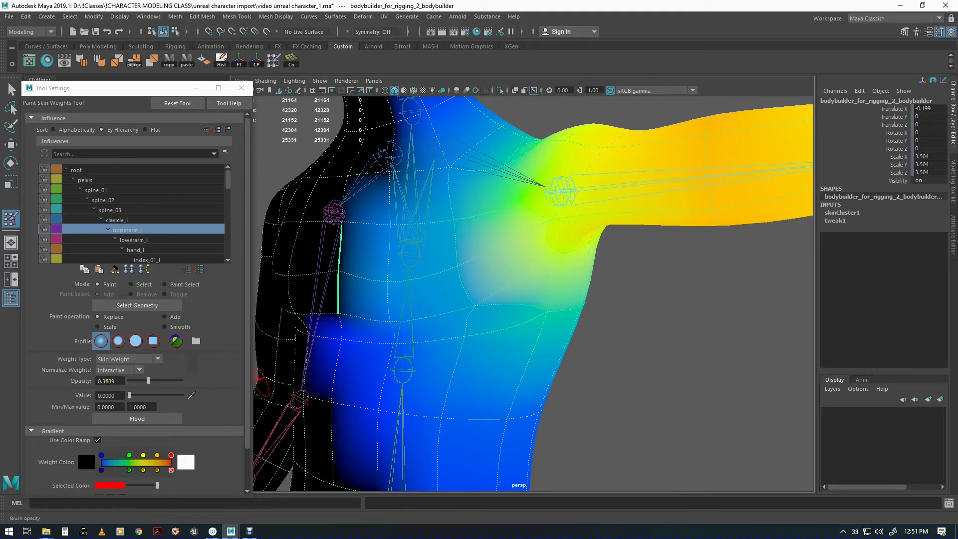
{"action": "left_click_drag", "start_coordinate": [509, 378], "coordinate": [474, 370], "text": "alt"}
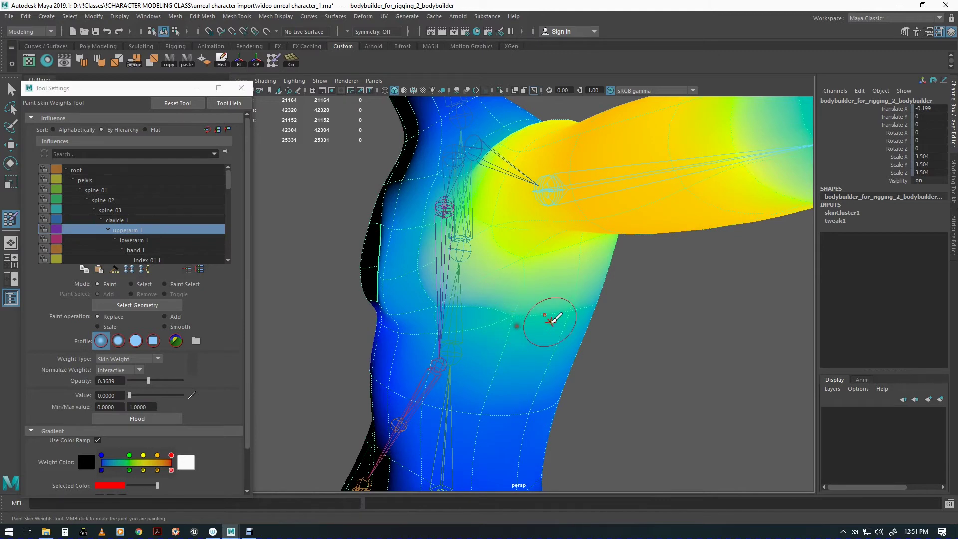
{"action": "mouse_move", "coordinate": [554, 319]}
{"action": "left_mouse_down", "text": "alt"}
{"action": "mouse_move", "coordinate": [559, 343]}
{"action": "mouse_move", "coordinate": [466, 327]}
{"action": "left_mouse_up", "text": "alt"}
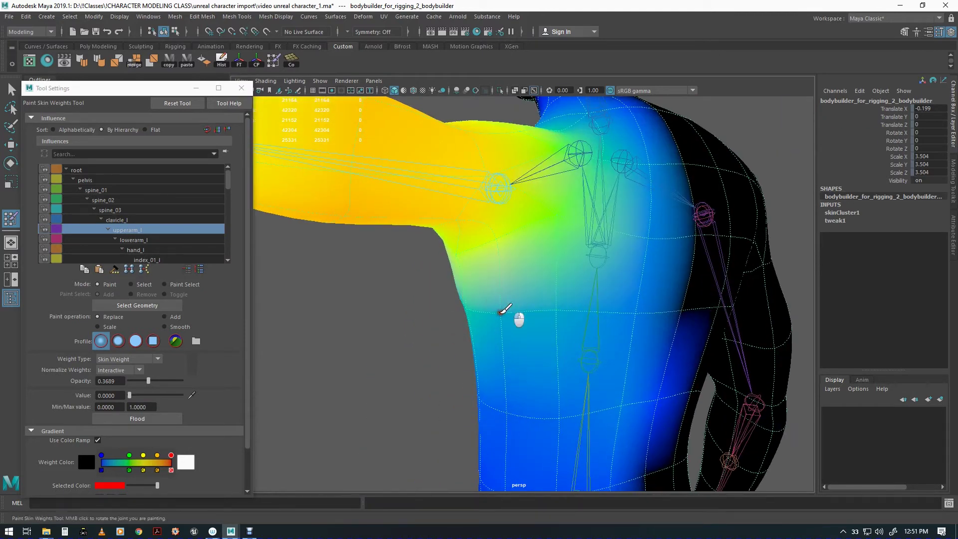
{"action": "mouse_move", "coordinate": [557, 310]}
{"action": "left_mouse_down", "text": "alt"}
{"action": "mouse_move", "coordinate": [573, 338]}
{"action": "mouse_move", "coordinate": [552, 370]}
{"action": "mouse_move", "coordinate": [520, 325]}
{"action": "left_mouse_up", "text": "alt"}
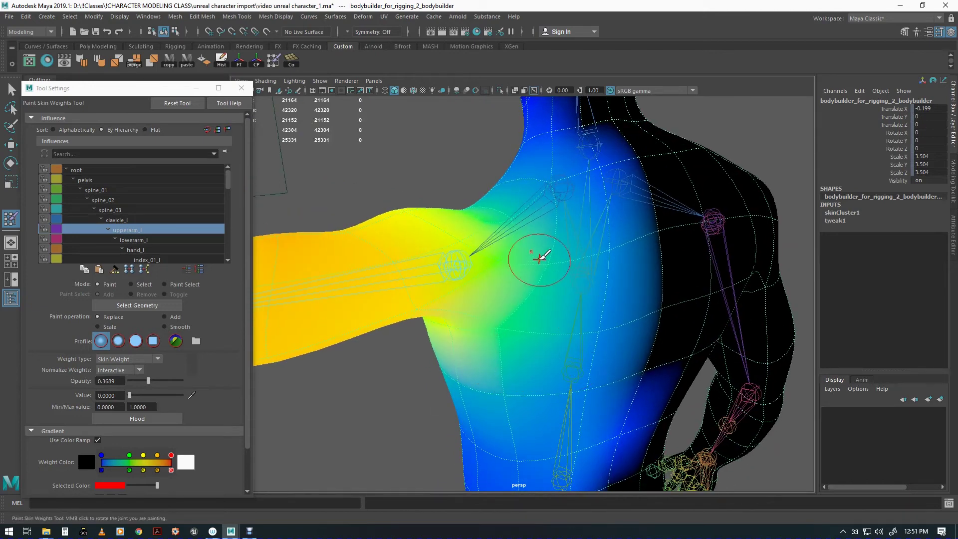
{"action": "mouse_move", "coordinate": [555, 316]}
{"action": "left_mouse_down", "text": "alt"}
{"action": "mouse_move", "coordinate": [507, 358]}
{"action": "mouse_move", "coordinate": [533, 387]}
{"action": "mouse_move", "coordinate": [637, 353]}
{"action": "mouse_move", "coordinate": [655, 334]}
{"action": "mouse_move", "coordinate": [652, 349]}
{"action": "left_mouse_up", "text": "alt"}
{"action": "middle_click_drag", "start_coordinate": [652, 349], "coordinate": [633, 355], "text": "alt"}
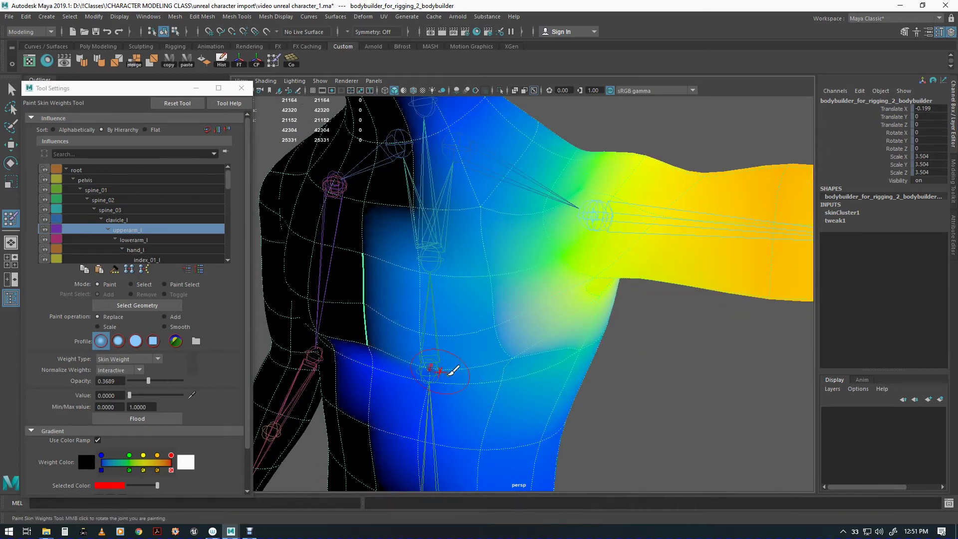
{"action": "mouse_move", "coordinate": [522, 387]}
{"action": "left_mouse_down", "text": "alt"}
{"action": "mouse_move", "coordinate": [556, 385]}
{"action": "mouse_move", "coordinate": [529, 368]}
{"action": "left_mouse_up", "text": "alt"}
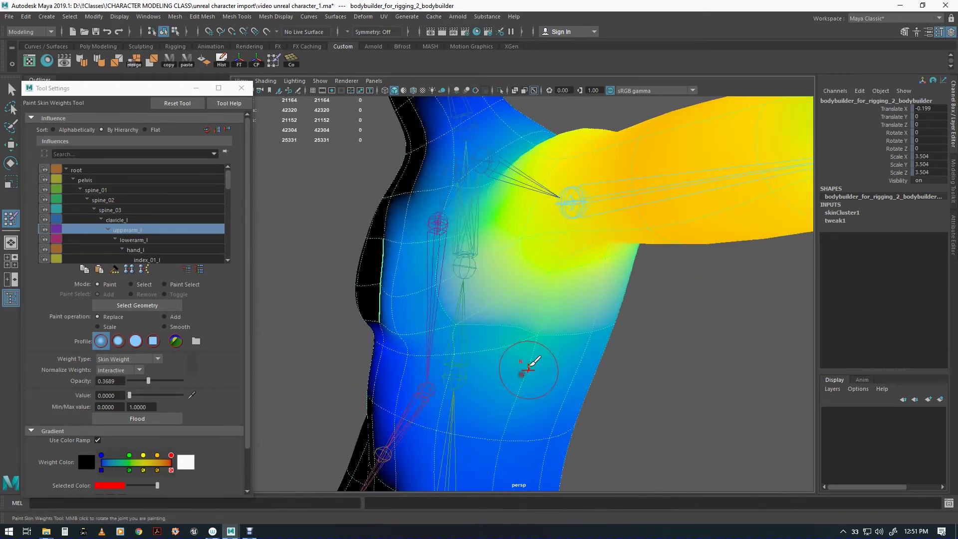
{"action": "mouse_move", "coordinate": [549, 334]}
{"action": "left_mouse_down", "text": "alt"}
{"action": "mouse_move", "coordinate": [562, 364]}
{"action": "mouse_move", "coordinate": [519, 343]}
{"action": "mouse_move", "coordinate": [503, 364]}
{"action": "mouse_move", "coordinate": [509, 340]}
{"action": "left_mouse_up", "text": "alt"}
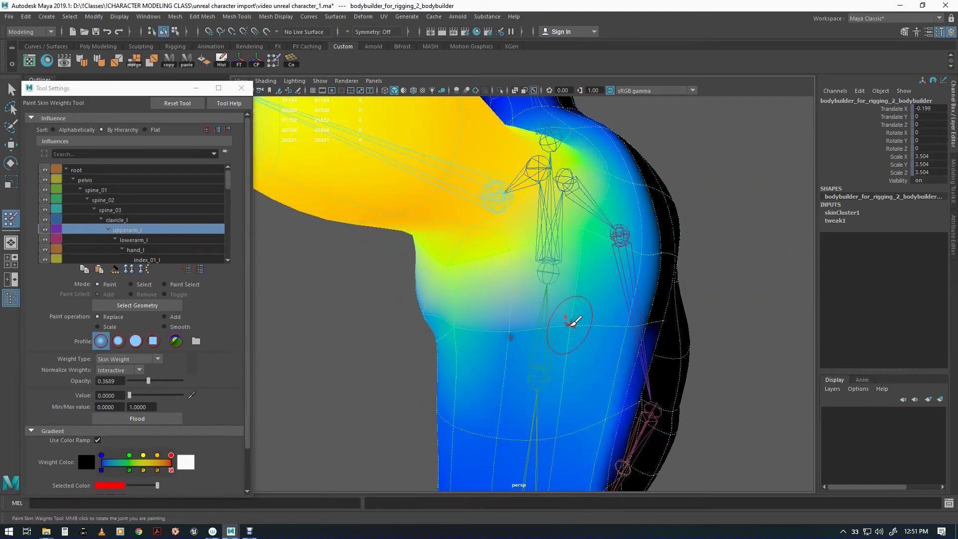
{"action": "left_click_drag", "start_coordinate": [582, 334], "coordinate": [563, 405], "text": "alt"}
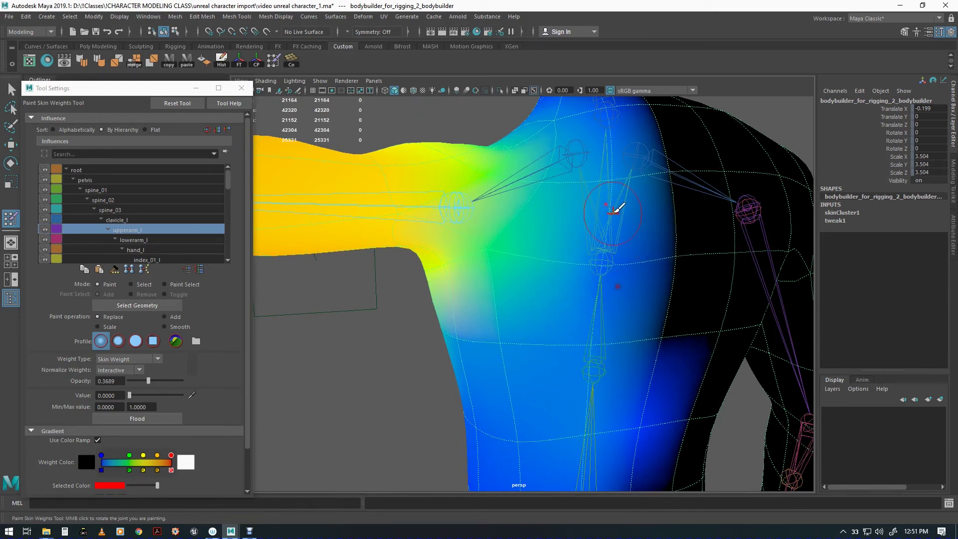
{"action": "left_click_drag", "start_coordinate": [563, 316], "coordinate": [672, 336], "text": "alt"}
{"action": "right_click_drag", "start_coordinate": [672, 336], "coordinate": [493, 359], "text": "alt"}
{"action": "mouse_move", "coordinate": [492, 359]}
{"action": "middle_mouse_down", "text": "alt"}
{"action": "mouse_move", "coordinate": [601, 351]}
{"action": "mouse_move", "coordinate": [592, 369]}
{"action": "middle_mouse_up", "text": "alt"}
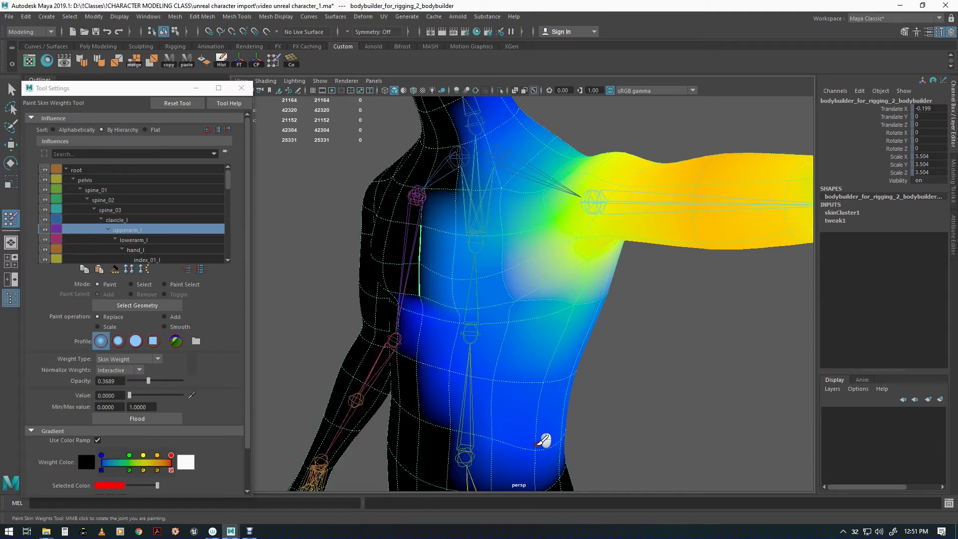
{"action": "left_click_drag", "start_coordinate": [625, 387], "coordinate": [596, 353], "text": "alt"}
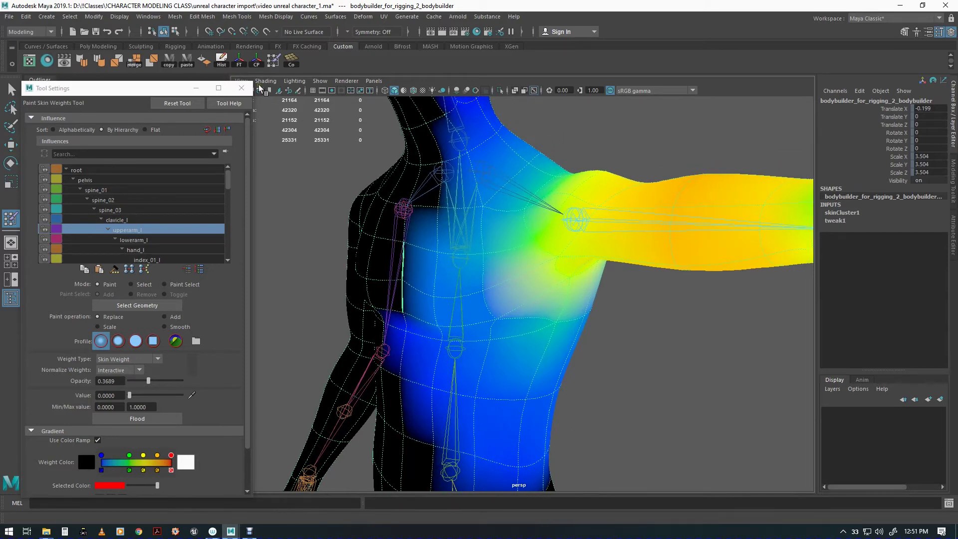
Close the paint settings and rotate upperarm_l to 6.239, -20.416, -24.186
{"action": "left_click", "coordinate": [242, 87]}
{"action": "key", "text": "w"}
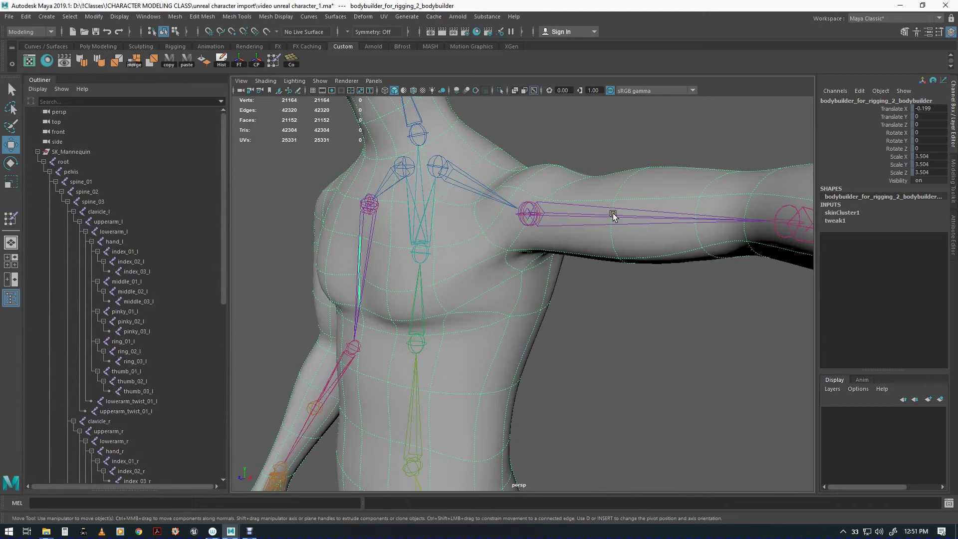
{"action": "left_click", "coordinate": [598, 214]}
{"action": "key", "text": "e"}
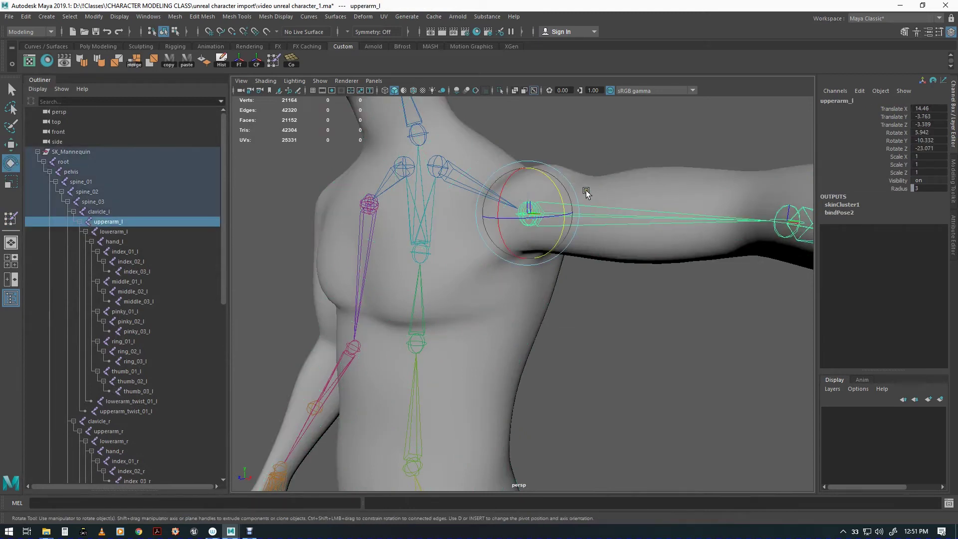
{"action": "left_click_drag", "start_coordinate": [556, 187], "coordinate": [533, 200]}
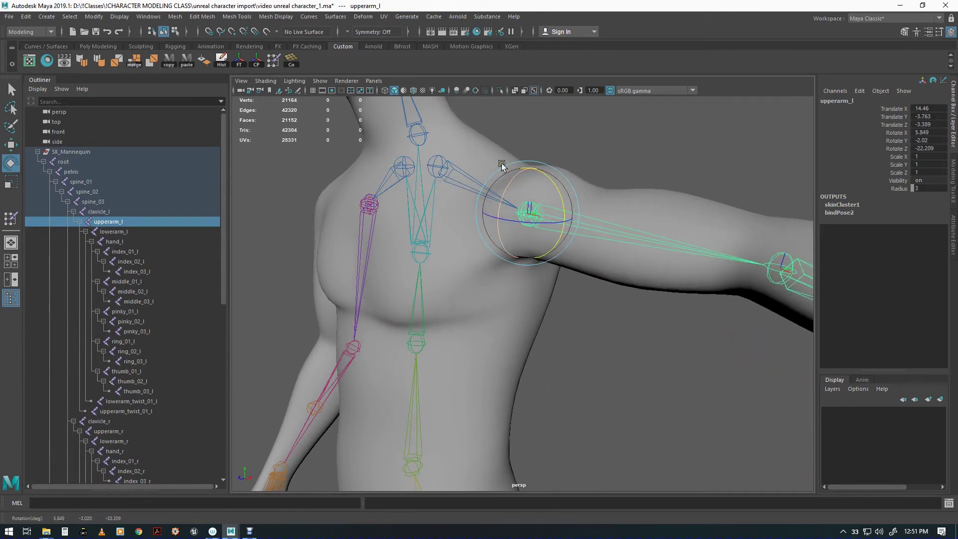
Inspect the shoulder deformation from the front and reselect the bodybuilder mesh
{"action": "left_click_drag", "start_coordinate": [502, 165], "coordinate": [503, 274], "text": "alt"}
{"action": "scroll", "coordinate": [492, 281], "scroll_direction": "up", "scroll_amount": 2}
{"action": "scroll", "coordinate": [483, 300], "scroll_direction": "down", "scroll_amount": 3}
{"action": "scroll", "coordinate": [478, 244], "scroll_direction": "up", "scroll_amount": 2}
{"action": "scroll", "coordinate": [503, 274], "scroll_direction": "down", "scroll_amount": 2}
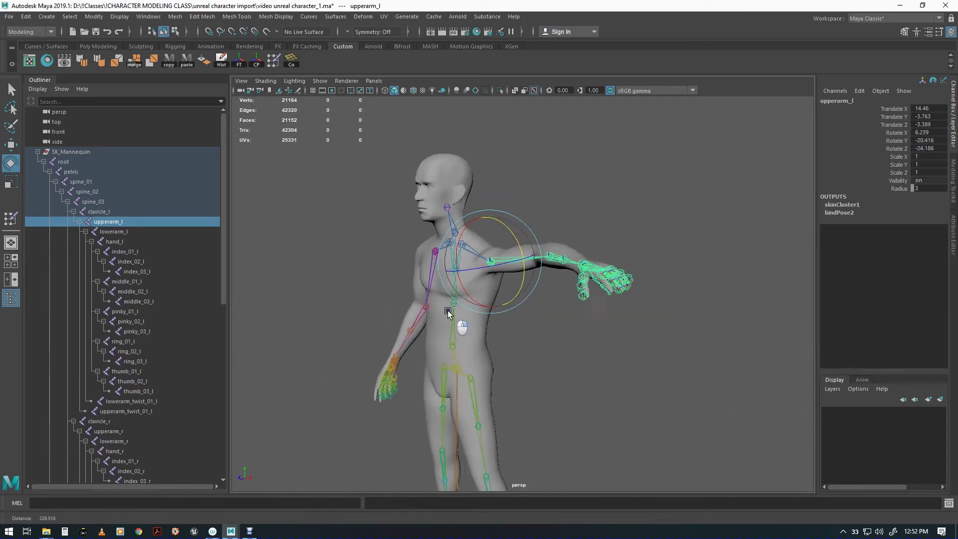
{"action": "left_click_drag", "start_coordinate": [448, 310], "coordinate": [514, 242], "text": "alt"}
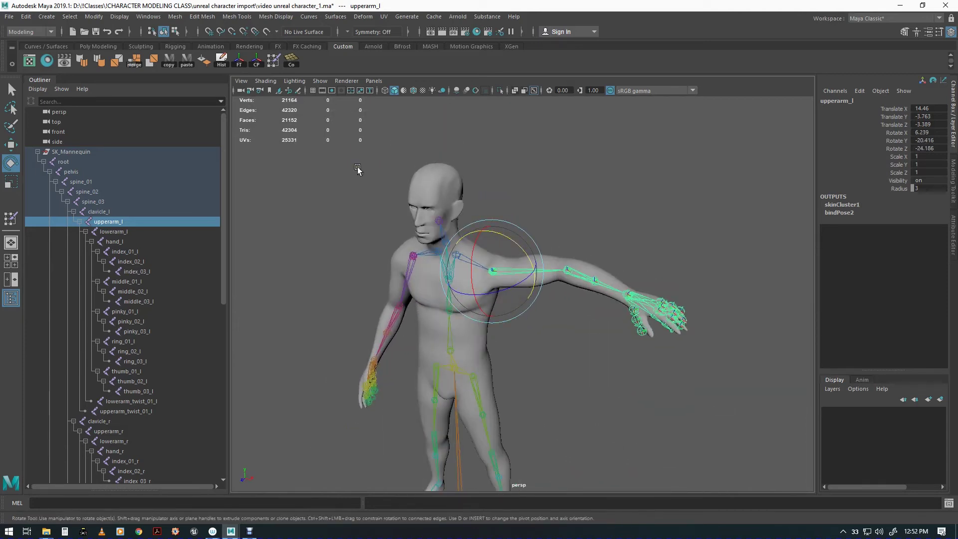
{"action": "left_click", "coordinate": [416, 192]}
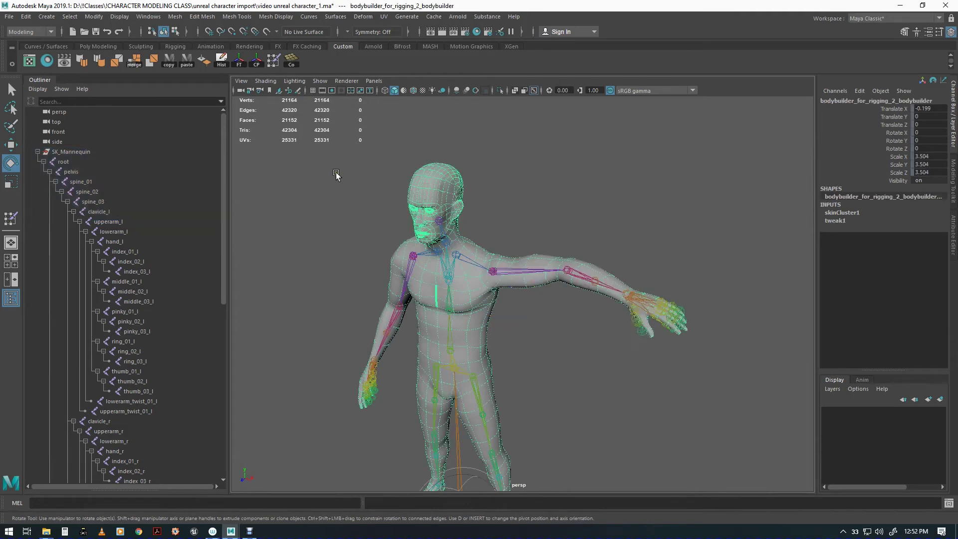
Return the skeleton to its bind pose from the Skin menu
{"action": "key", "text": "space"}
{"action": "left_click_drag", "start_coordinate": [297, 220], "coordinate": [443, 289]}
{"action": "scroll", "coordinate": [436, 284], "scroll_direction": "up", "scroll_amount": 3}
Raise the thigh_l joint up and forward to check hip deformation, then undo it
{"action": "left_click", "coordinate": [493, 321]}
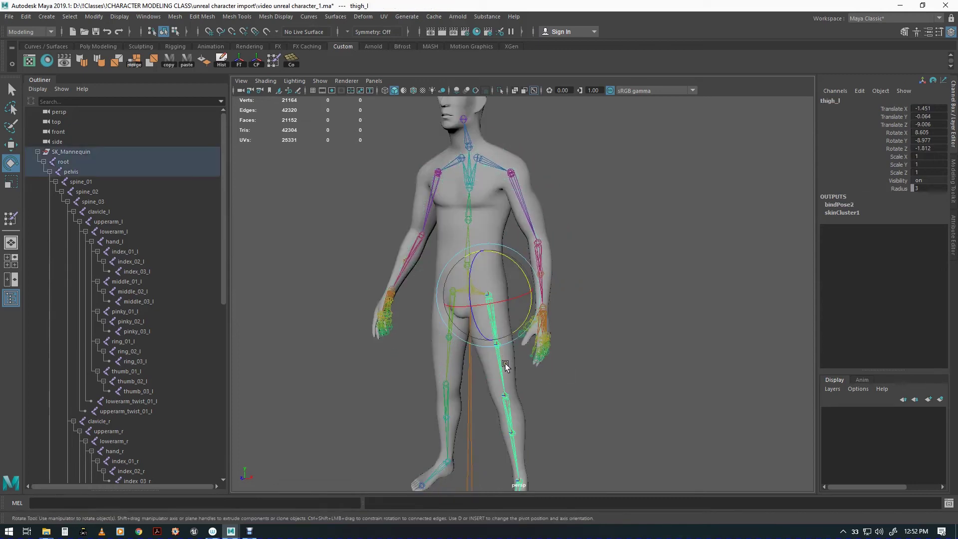
{"action": "left_click_drag", "start_coordinate": [483, 325], "coordinate": [486, 346]}
{"action": "right_click_drag", "start_coordinate": [486, 345], "coordinate": [646, 353], "text": "alt"}
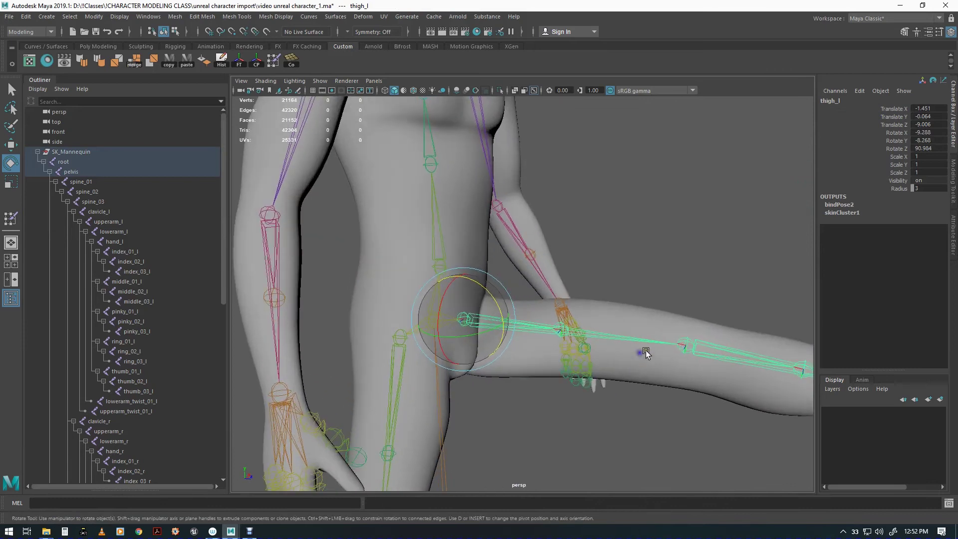
{"action": "left_click_drag", "start_coordinate": [519, 366], "coordinate": [471, 299], "text": "alt"}
{"action": "right_click_drag", "start_coordinate": [470, 300], "coordinate": [454, 213], "text": "alt"}
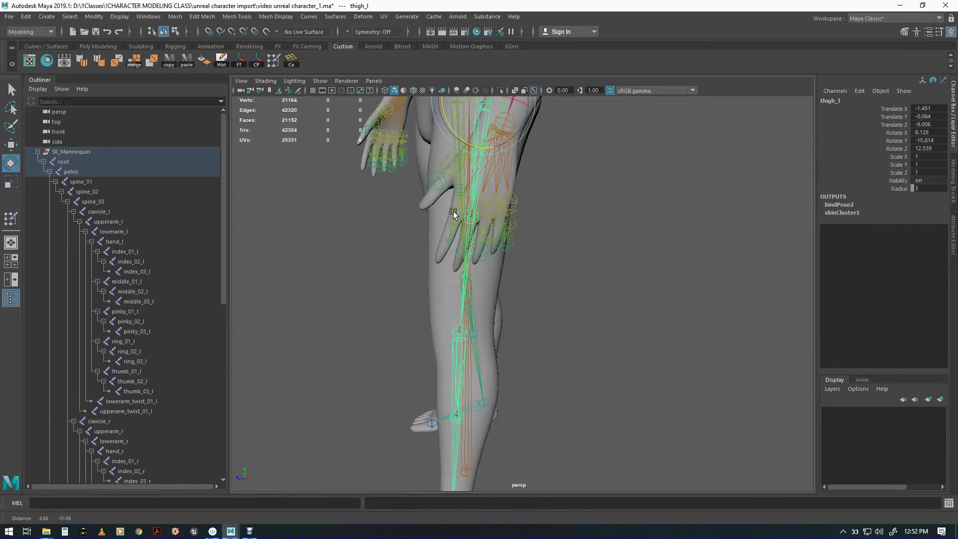
{"action": "key", "text": "ctrl+z"}
{"action": "left_click_drag", "start_coordinate": [482, 298], "coordinate": [452, 311], "text": "alt"}
{"action": "key", "text": "ctrl+z"}
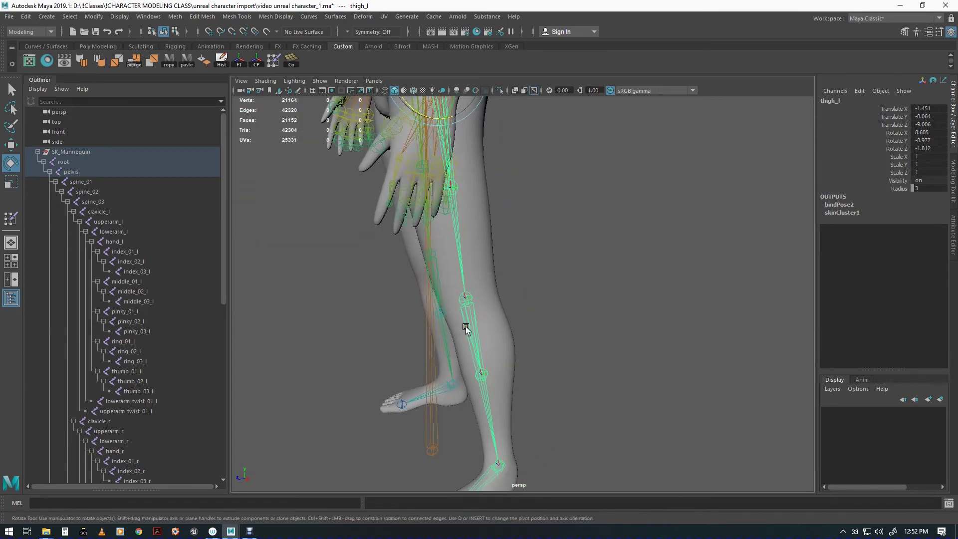
Bend the left calf to horizontal and undo, then swing foot_l forward
{"action": "left_click_drag", "start_coordinate": [426, 289], "coordinate": [503, 395]}
{"action": "key", "text": "ctrl+z"}
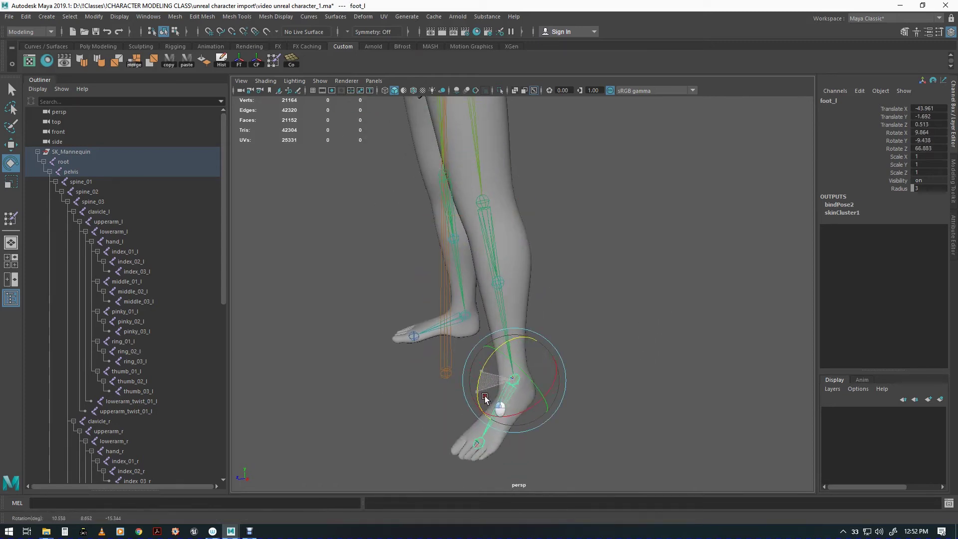
{"action": "left_click_drag", "start_coordinate": [482, 417], "coordinate": [496, 373]}
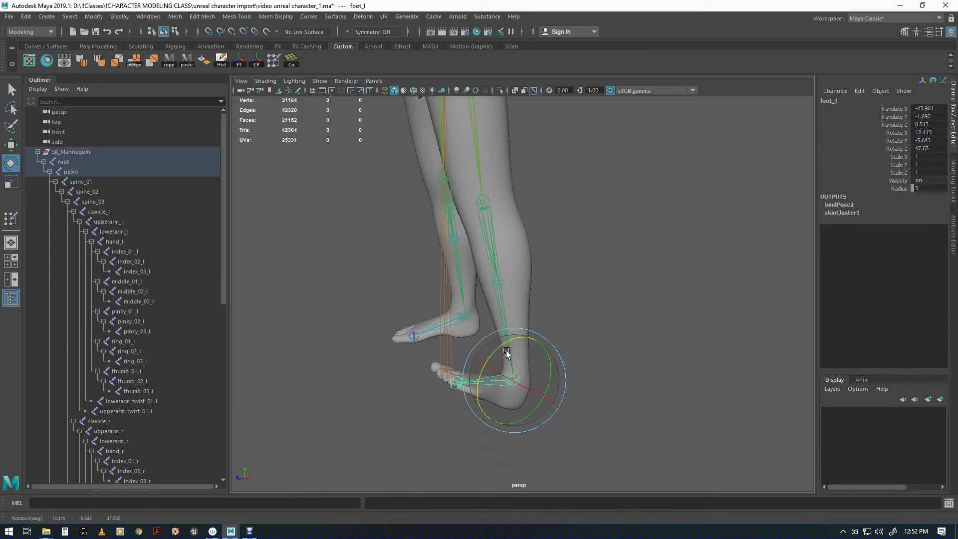
{"action": "left_click_drag", "start_coordinate": [591, 404], "coordinate": [596, 369], "text": "alt"}
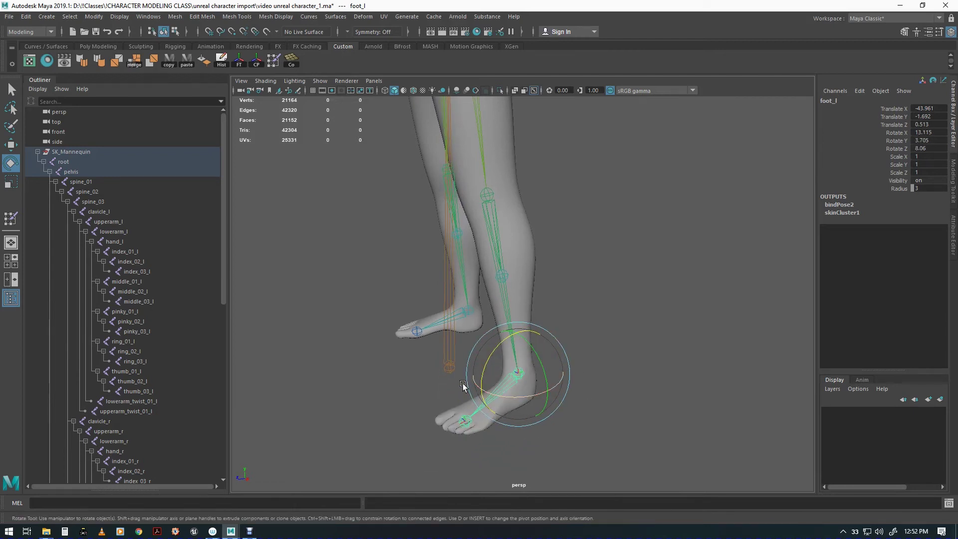
{"action": "left_click_drag", "start_coordinate": [463, 387], "coordinate": [434, 381], "text": "alt"}
Test-rotate neck_01 back, forward and in a nod, undoing each bend
{"action": "right_click_drag", "start_coordinate": [434, 381], "coordinate": [472, 383], "text": "alt"}
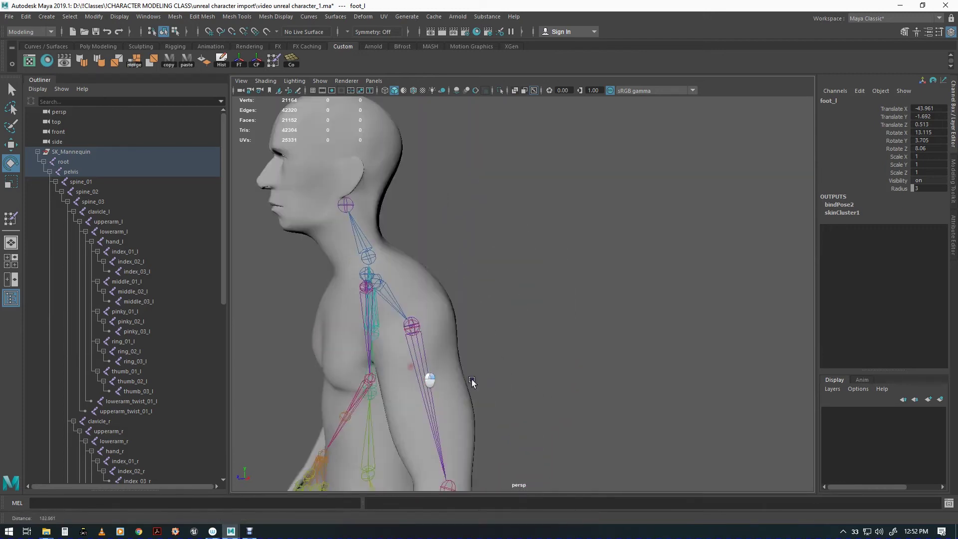
{"action": "middle_click_drag", "start_coordinate": [472, 383], "coordinate": [585, 372], "text": "alt"}
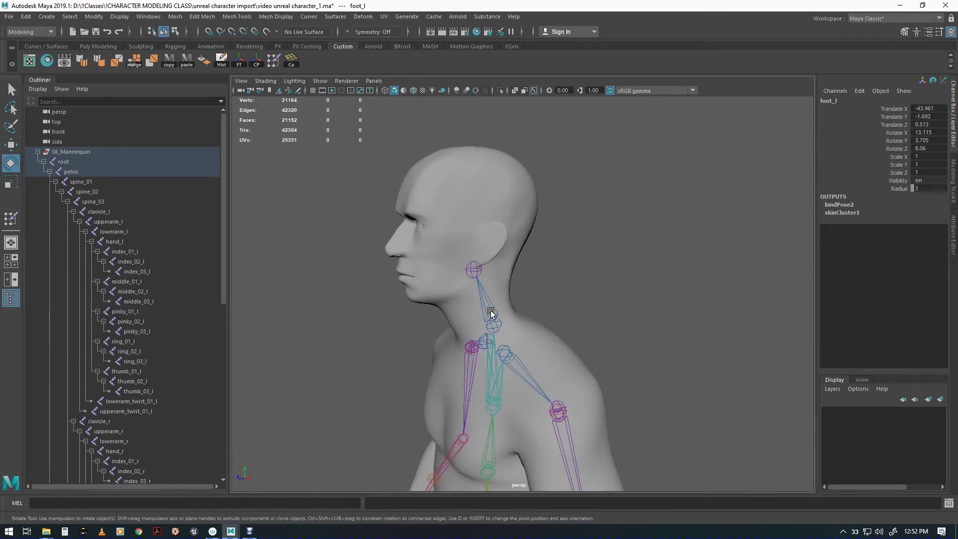
{"action": "left_click", "coordinate": [491, 313]}
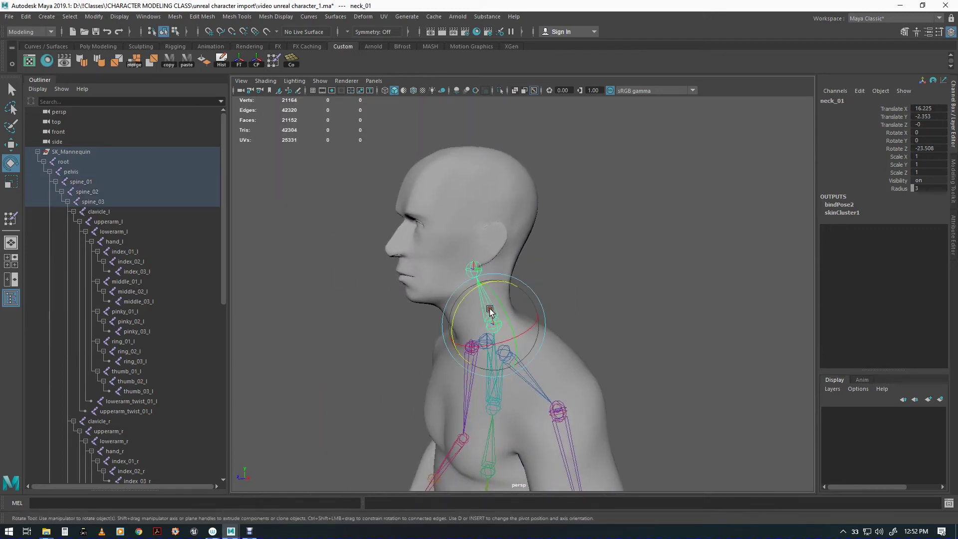
{"action": "mouse_move", "coordinate": [459, 306]}
{"action": "left_mouse_down"}
{"action": "mouse_move", "coordinate": [488, 289]}
{"action": "mouse_move", "coordinate": [470, 336]}
{"action": "mouse_move", "coordinate": [454, 346]}
{"action": "mouse_move", "coordinate": [459, 325]}
{"action": "mouse_move", "coordinate": [481, 315]}
{"action": "mouse_move", "coordinate": [469, 321]}
{"action": "mouse_move", "coordinate": [474, 308]}
{"action": "left_mouse_up"}
{"action": "key", "text": "ctrl+z"}
{"action": "key", "text": "ctrl+z"}
{"action": "key", "text": "ctrl+z"}
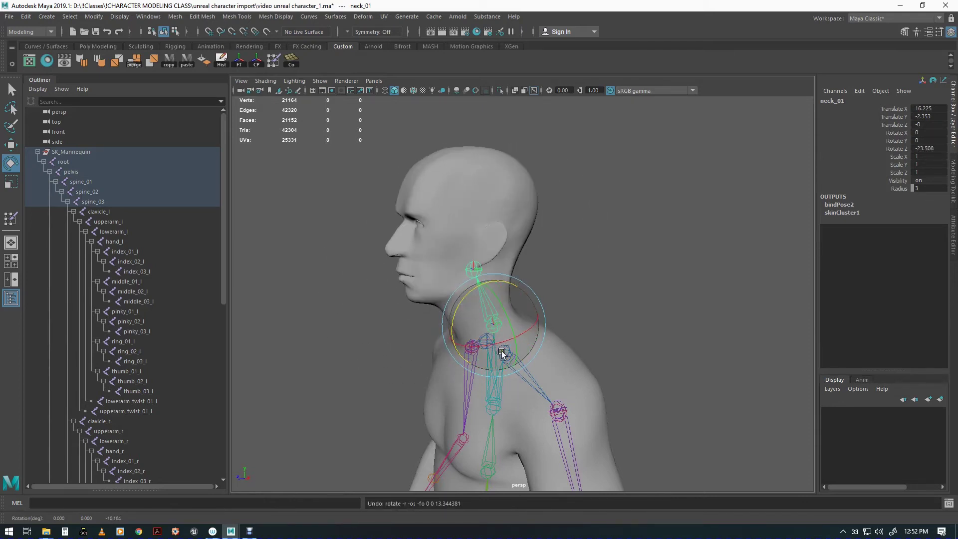
{"action": "left_click_drag", "start_coordinate": [502, 353], "coordinate": [524, 299], "text": "alt"}
{"action": "key", "text": "w"}
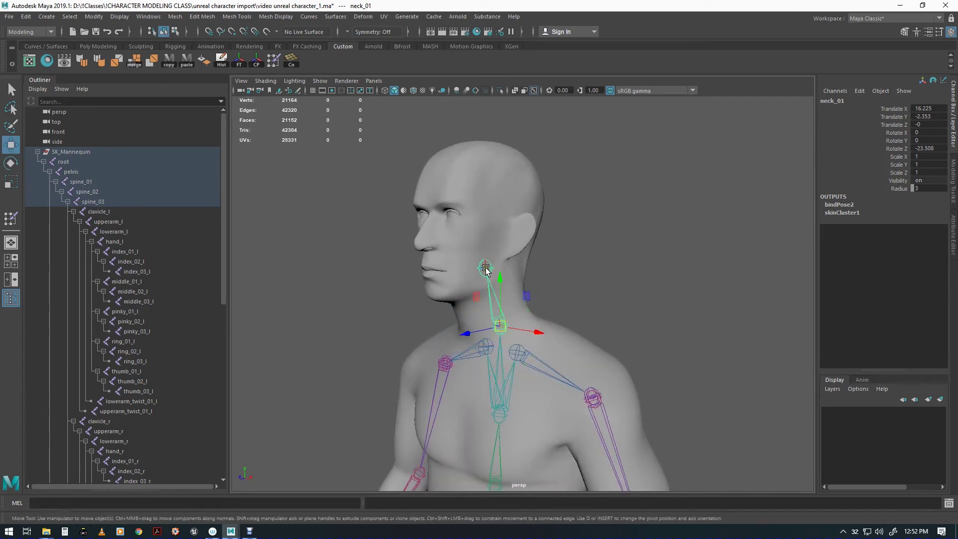
{"action": "left_click_drag", "start_coordinate": [471, 351], "coordinate": [487, 347], "text": "alt"}
{"action": "key", "text": "e"}
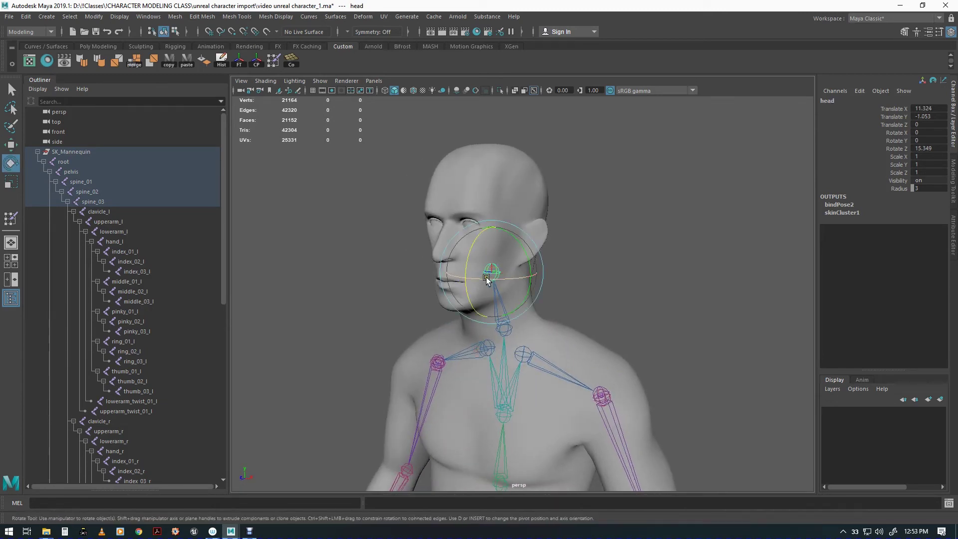
{"action": "left_click_drag", "start_coordinate": [481, 281], "coordinate": [514, 330]}
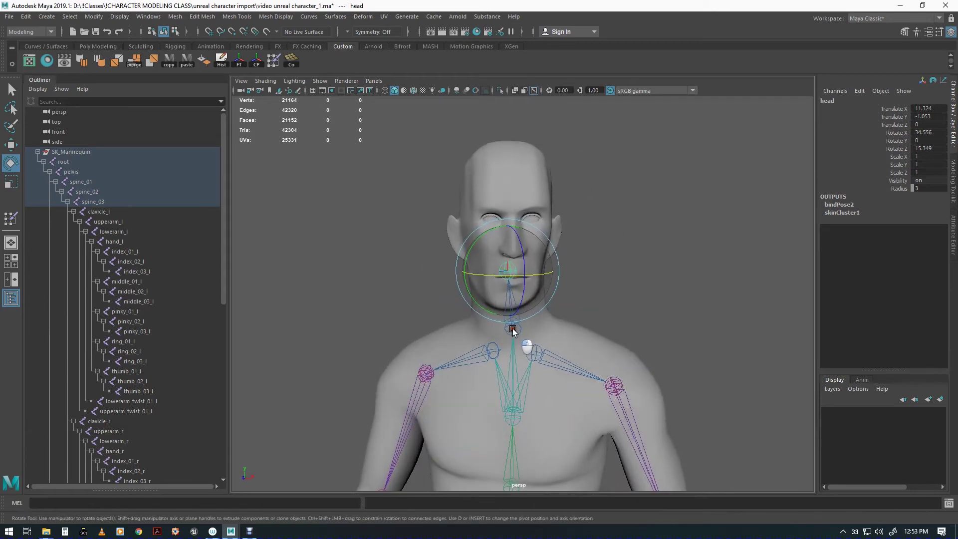
{"action": "left_click_drag", "start_coordinate": [480, 275], "coordinate": [496, 278]}
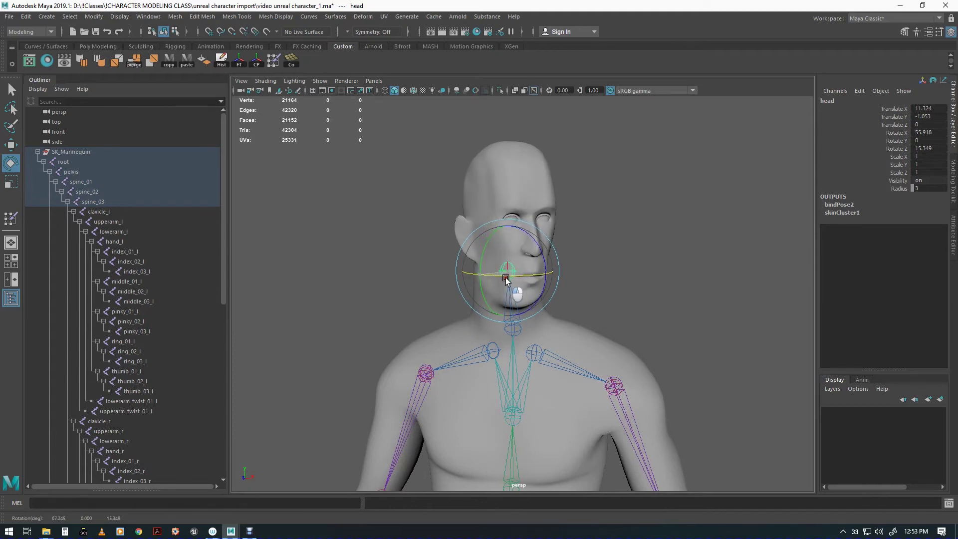
{"action": "key", "text": "ctrl+z"}
{"action": "key", "text": "ctrl+z"}
{"action": "key", "text": "ctrl+z"}
Tilt the head down from neck_01 in side view, then undo it
{"action": "left_click_drag", "start_coordinate": [581, 295], "coordinate": [467, 301], "text": "alt"}
{"action": "key", "text": "q"}
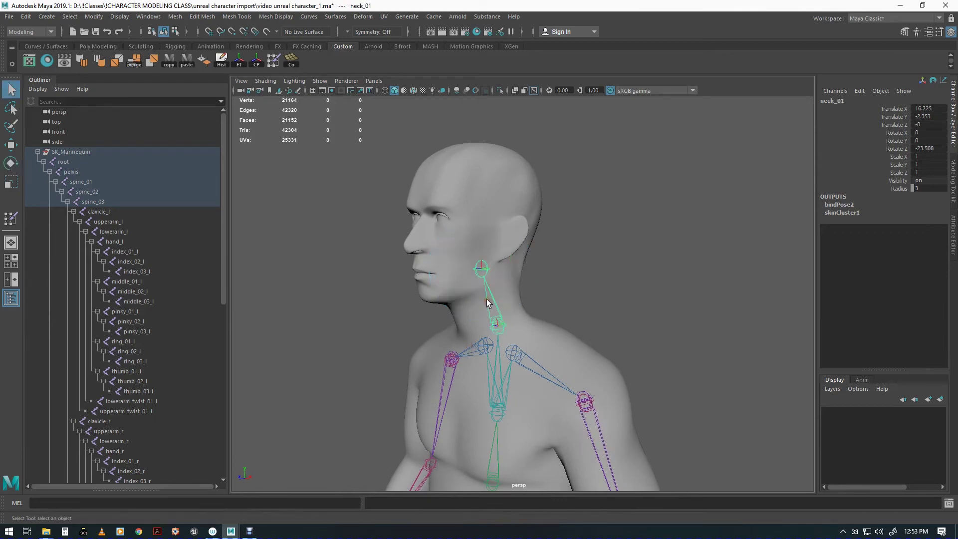
{"action": "key", "text": "e"}
{"action": "left_click_drag", "start_coordinate": [467, 311], "coordinate": [464, 342]}
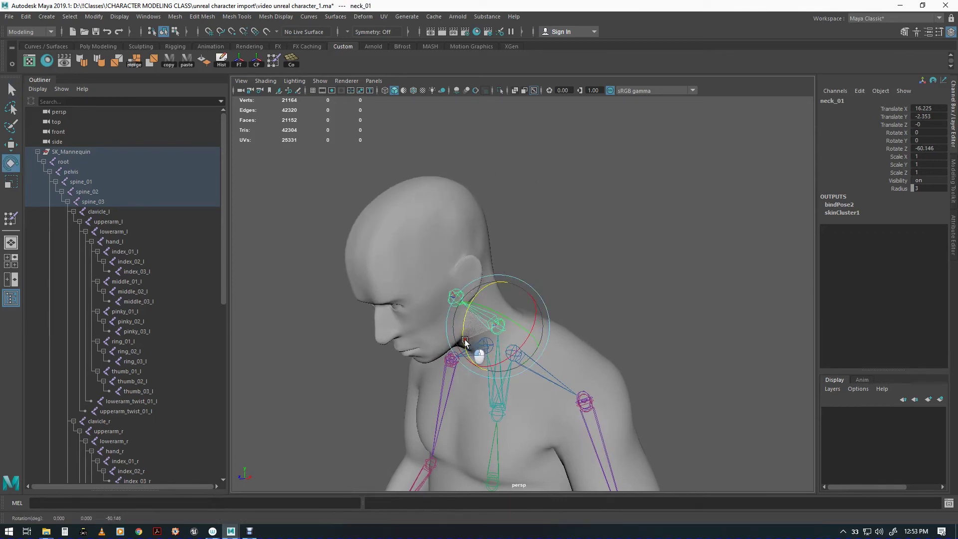
{"action": "key", "text": "ctrl+z"}
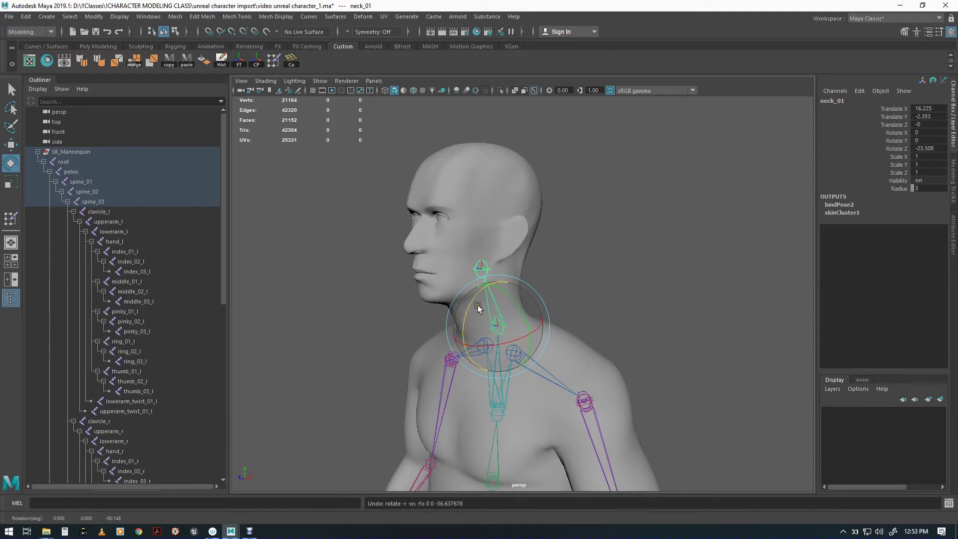
Rotate the head joint down, then lift it back to 145.108 on Z
{"action": "left_click", "coordinate": [479, 266]}
{"action": "left_click_drag", "start_coordinate": [466, 249], "coordinate": [558, 374]}
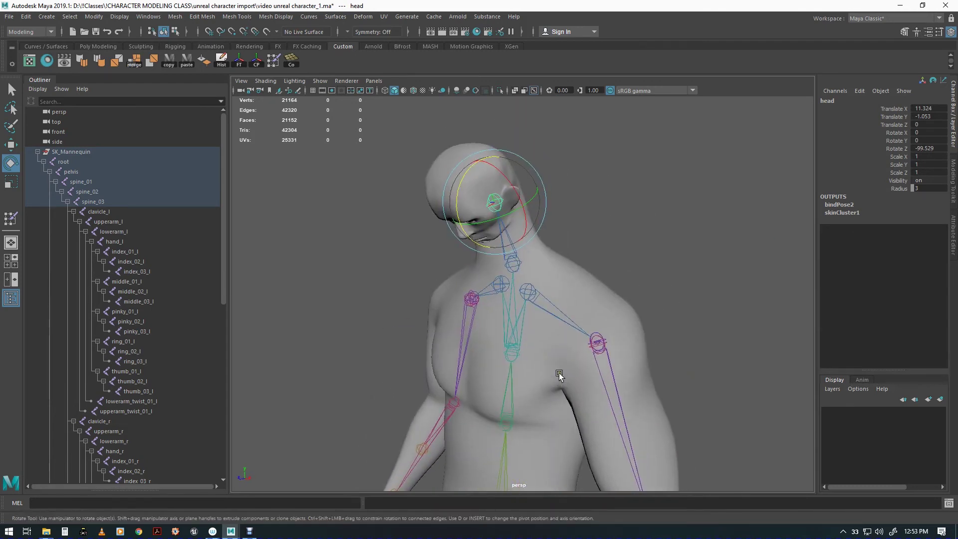
{"action": "right_click_drag", "start_coordinate": [558, 375], "coordinate": [541, 312], "text": "alt"}
{"action": "left_click_drag", "start_coordinate": [541, 312], "coordinate": [582, 397], "text": "alt"}
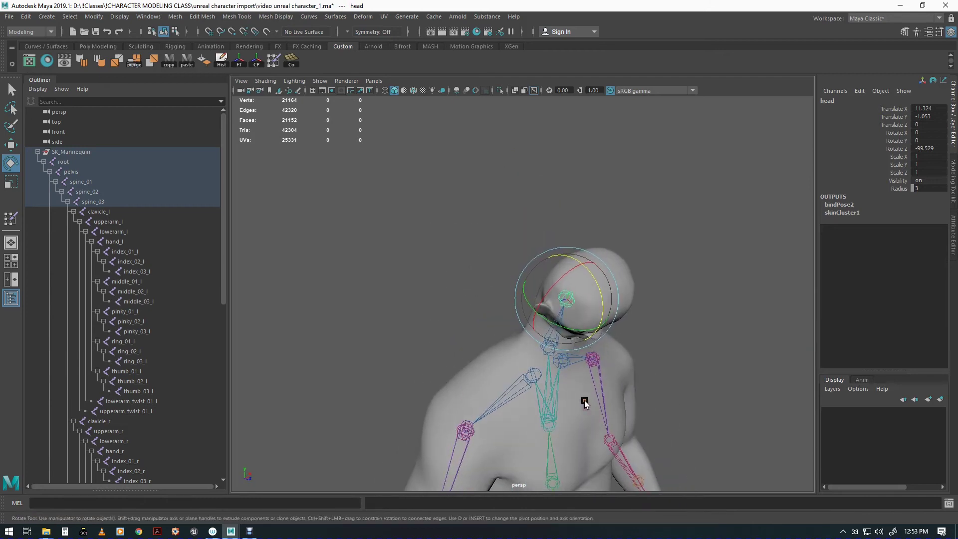
{"action": "left_click_drag", "start_coordinate": [602, 310], "coordinate": [458, 398]}
{"action": "left_click_drag", "start_coordinate": [646, 414], "coordinate": [633, 282], "text": "alt"}
Undo back to the head joint selection and reframe the full body in three-quarter view
{"action": "key", "text": "q"}
{"action": "left_click", "coordinate": [633, 282]}
{"action": "right_click_drag", "start_coordinate": [633, 283], "coordinate": [629, 407], "text": "alt"}
{"action": "middle_click_drag", "start_coordinate": [629, 406], "coordinate": [552, 344], "text": "alt"}
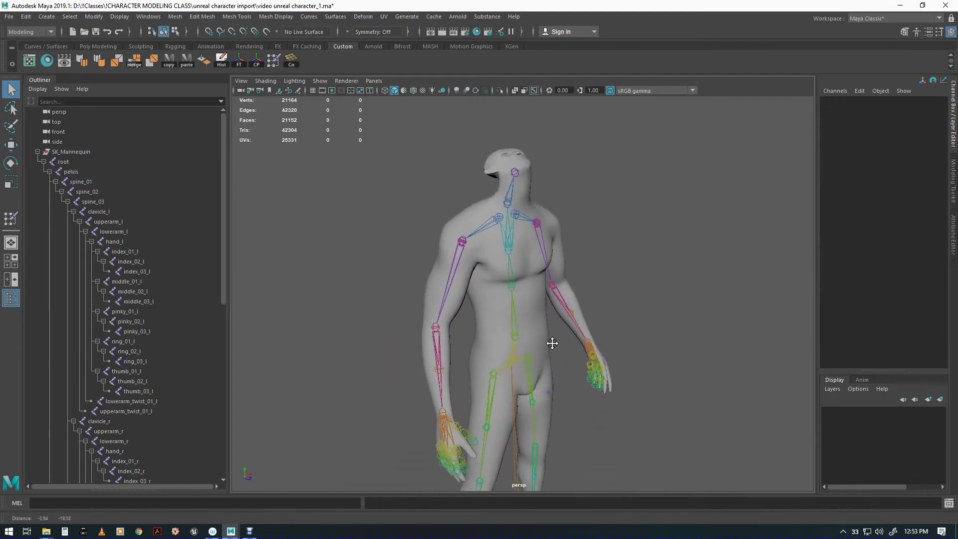
{"action": "left_click_drag", "start_coordinate": [552, 344], "coordinate": [582, 386], "text": "alt"}
{"action": "key", "text": "ctrl+z"}
{"action": "key", "text": "ctrl+z"}
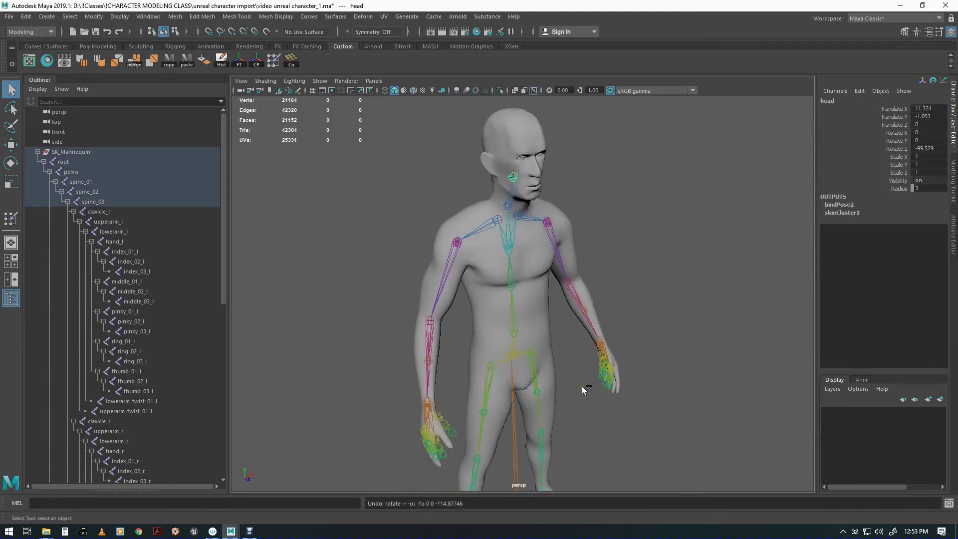
{"action": "right_click_drag", "start_coordinate": [583, 386], "coordinate": [620, 400], "text": "alt"}
{"action": "left_click_drag", "start_coordinate": [620, 399], "coordinate": [490, 420], "text": "alt"}
{"action": "right_click_drag", "start_coordinate": [489, 419], "coordinate": [587, 250], "text": "alt"}
Rotate upperarm_l and upperarm_r outward into a T-pose to test shoulder deformation
{"action": "left_click", "coordinate": [586, 250]}
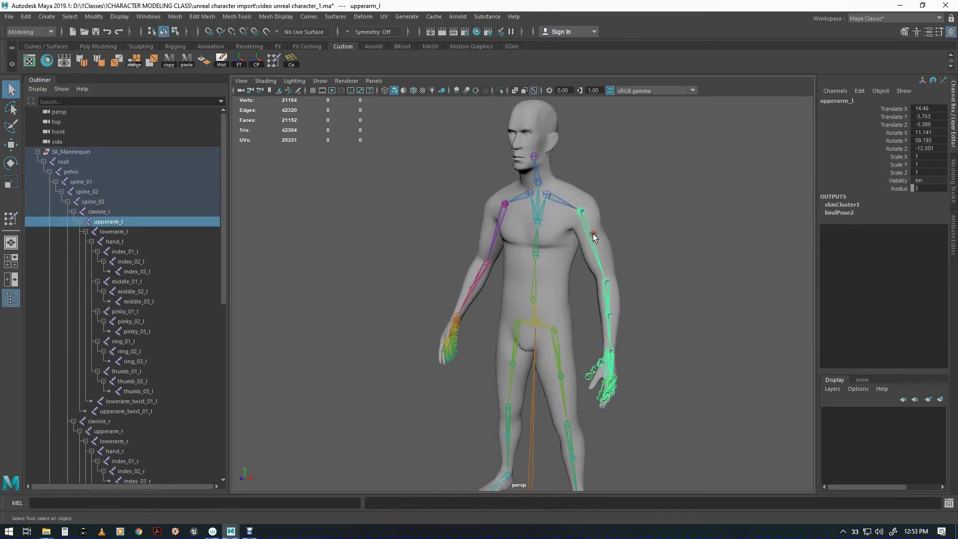
{"action": "key", "text": "e"}
{"action": "left_click_drag", "start_coordinate": [618, 191], "coordinate": [469, 218]}
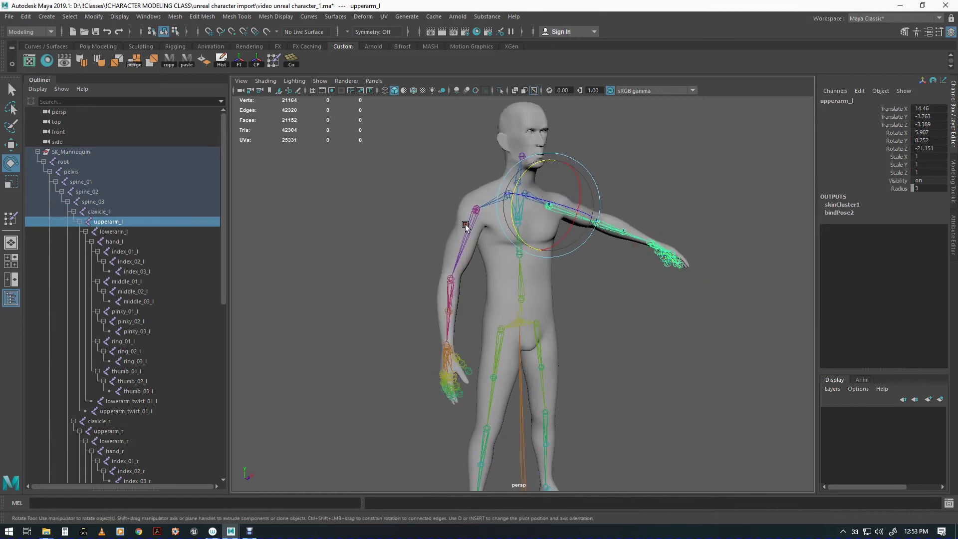
{"action": "left_click", "coordinate": [466, 229]}
{"action": "left_click_drag", "start_coordinate": [439, 187], "coordinate": [483, 257]}
{"action": "right_click_drag", "start_coordinate": [482, 255], "coordinate": [548, 268], "text": "alt"}
{"action": "right_click_drag", "start_coordinate": [635, 243], "coordinate": [555, 254], "text": "alt"}
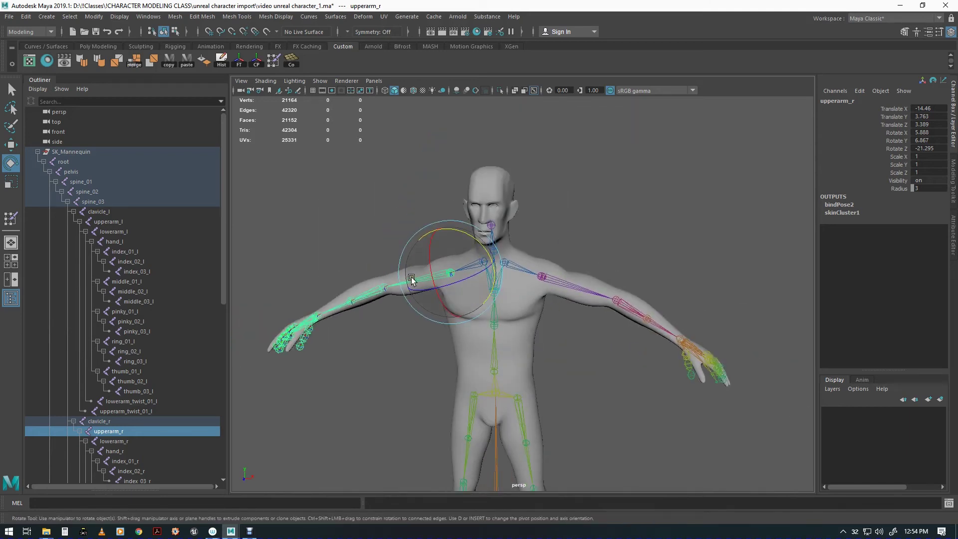
Clear and restore the joint selection, then select the bodybuilder mesh
{"action": "key", "text": "q"}
{"action": "key", "text": "w"}
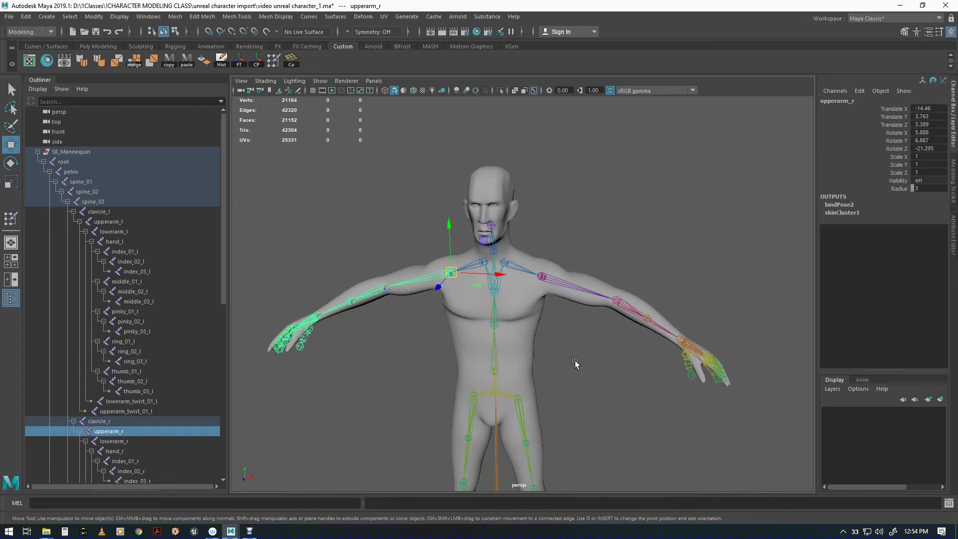
{"action": "left_click", "coordinate": [575, 361]}
{"action": "key", "text": "ctrl+z"}
{"action": "key", "text": "ctrl+z"}
{"action": "key", "text": "ctrl+z"}
{"action": "key", "text": "ctrl+z"}
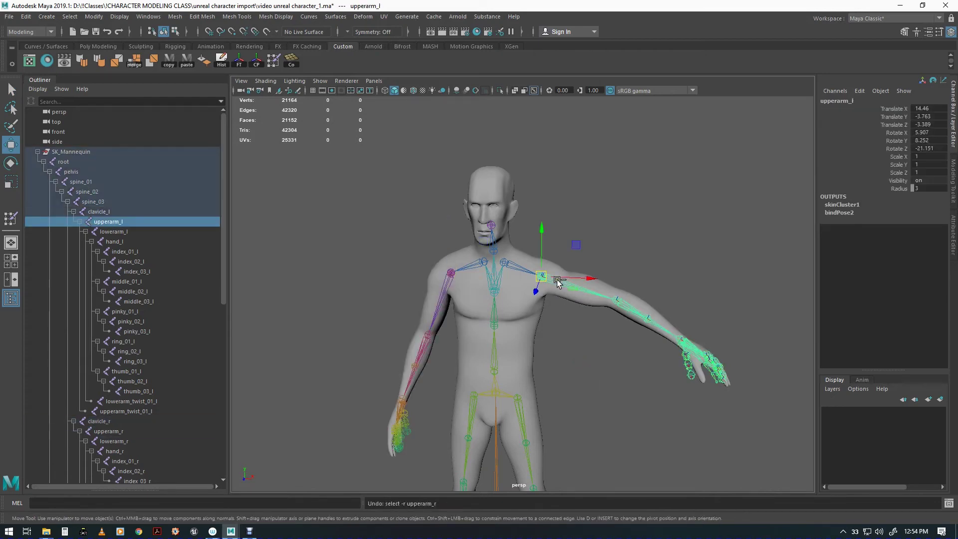
{"action": "left_click_drag", "start_coordinate": [561, 280], "coordinate": [544, 370], "text": "alt"}
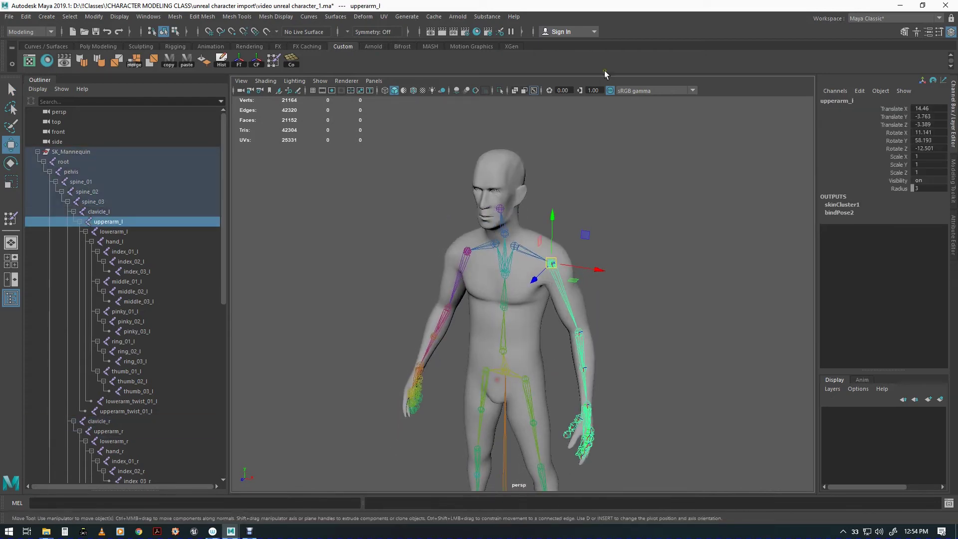
{"action": "left_click", "coordinate": [518, 157]}
Mirror the bodybuilder's skin weights +X to -X across YZ using Closest point on surface
{"action": "key", "text": "space"}
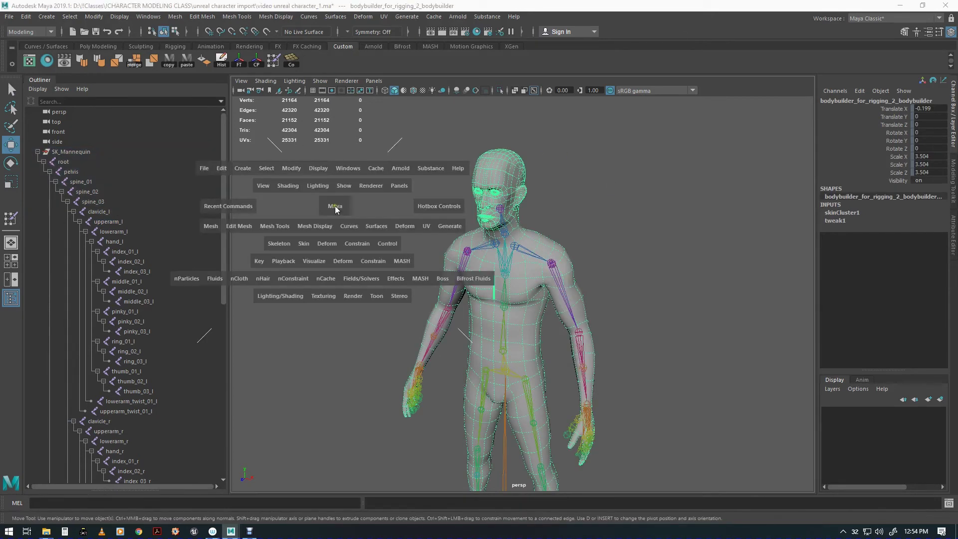
{"action": "left_click", "coordinate": [304, 244]}
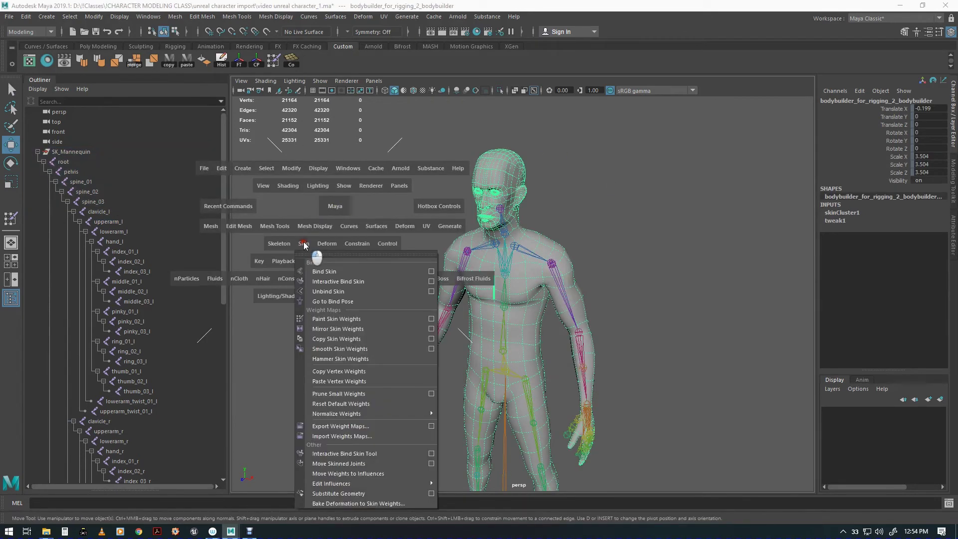
{"action": "left_click", "coordinate": [431, 329]}
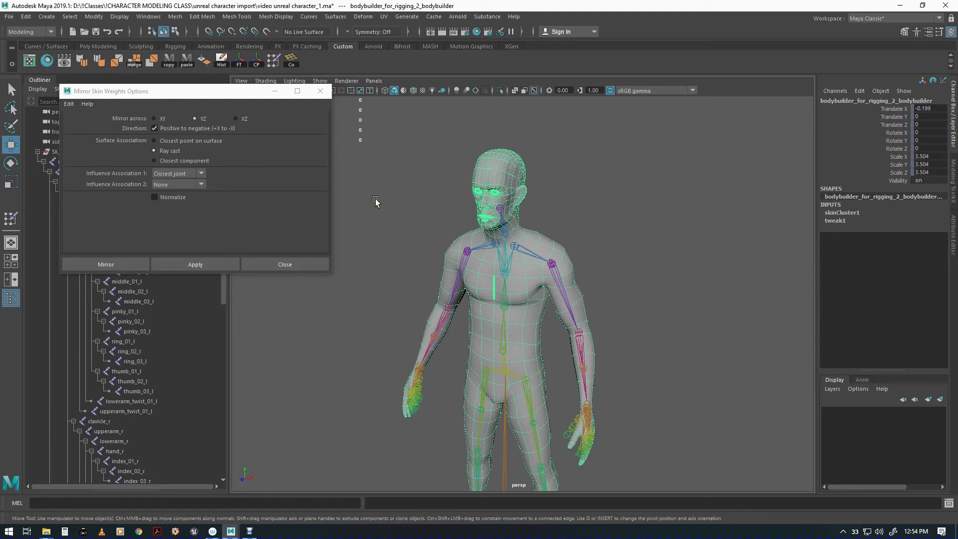
{"action": "left_click", "coordinate": [169, 140]}
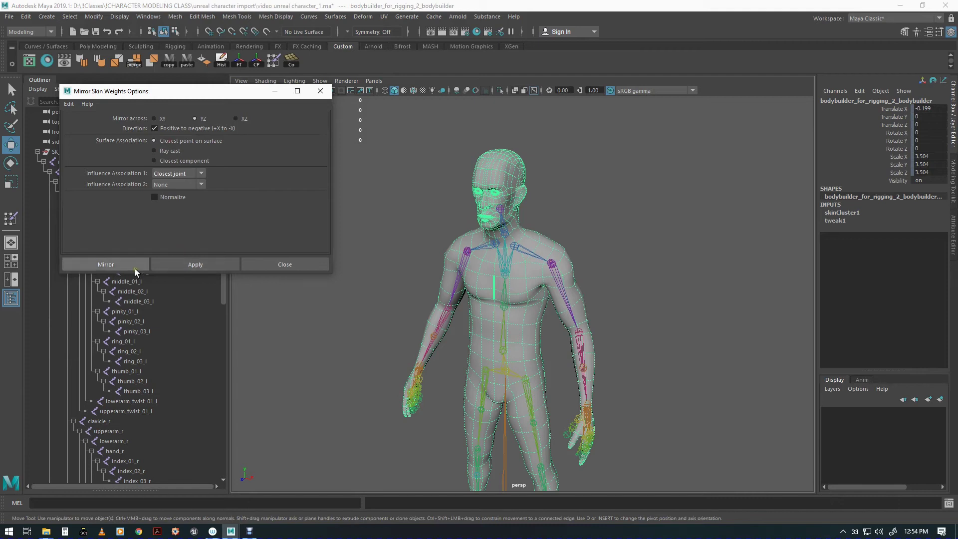
{"action": "left_click", "coordinate": [118, 260]}
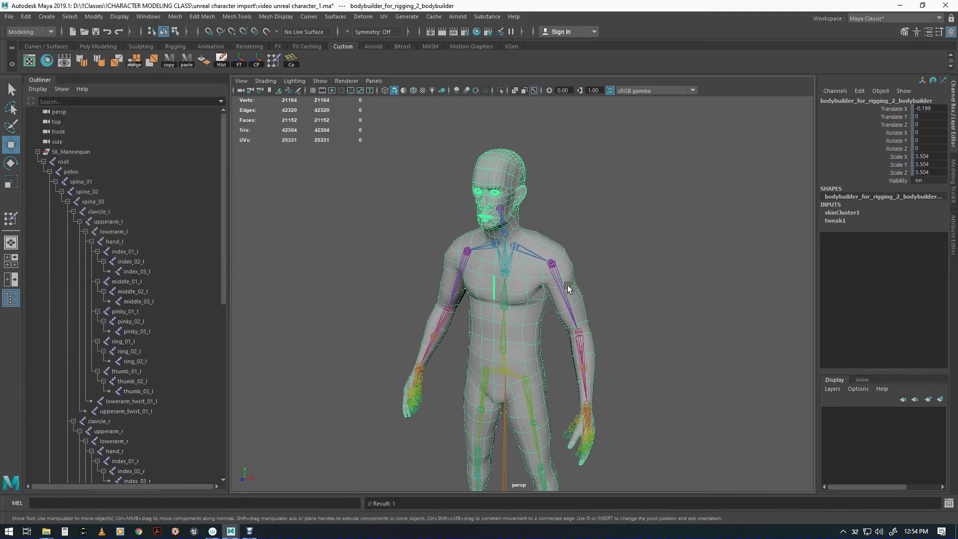
{"action": "key", "text": "q"}
{"action": "left_click", "coordinate": [464, 272]}
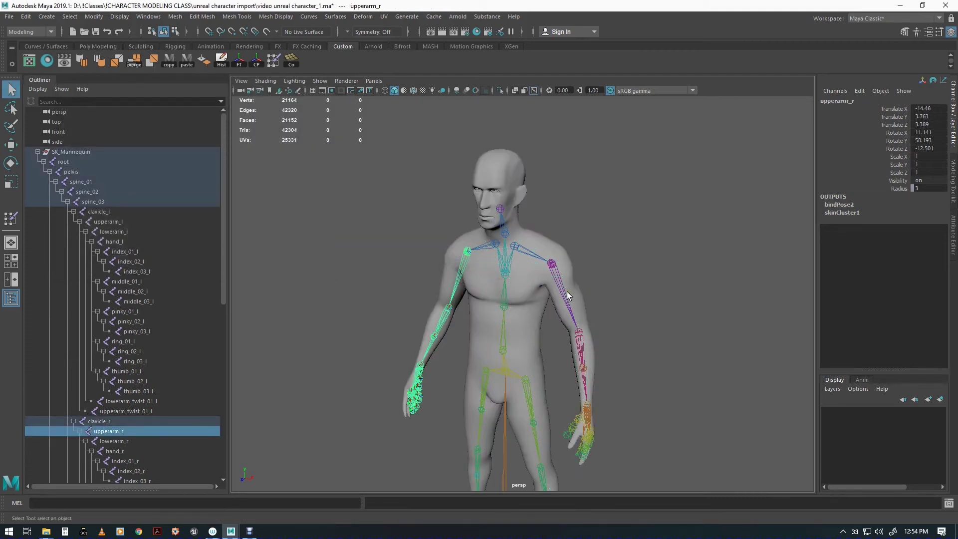
Raise both upper arms into a T-pose to check the mirrored weights, then undo
{"action": "left_click", "coordinate": [567, 292], "text": "shift"}
{"action": "key", "text": "e"}
{"action": "left_click_drag", "start_coordinate": [584, 244], "coordinate": [460, 313]}
{"action": "key", "text": "ctrl+z"}
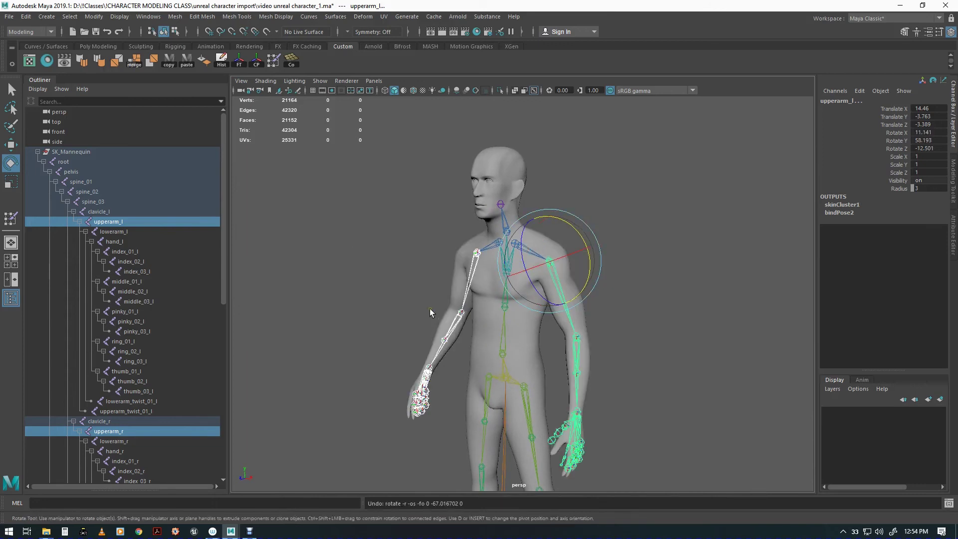
{"action": "key", "text": "q"}
{"action": "left_click", "coordinate": [351, 250]}
{"action": "left_click_drag", "start_coordinate": [519, 339], "coordinate": [525, 328], "text": "alt"}
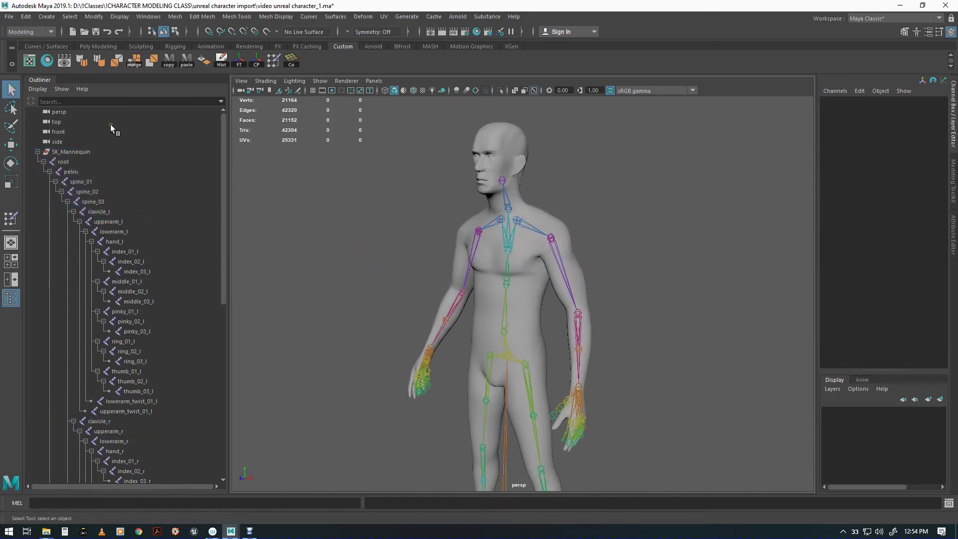
Select the SK_Mannequin skeleton together with the bodybuilder mesh in the Outliner
{"action": "left_click", "coordinate": [74, 154]}
{"action": "scroll", "coordinate": [145, 283], "scroll_direction": "down", "scroll_amount": 10}
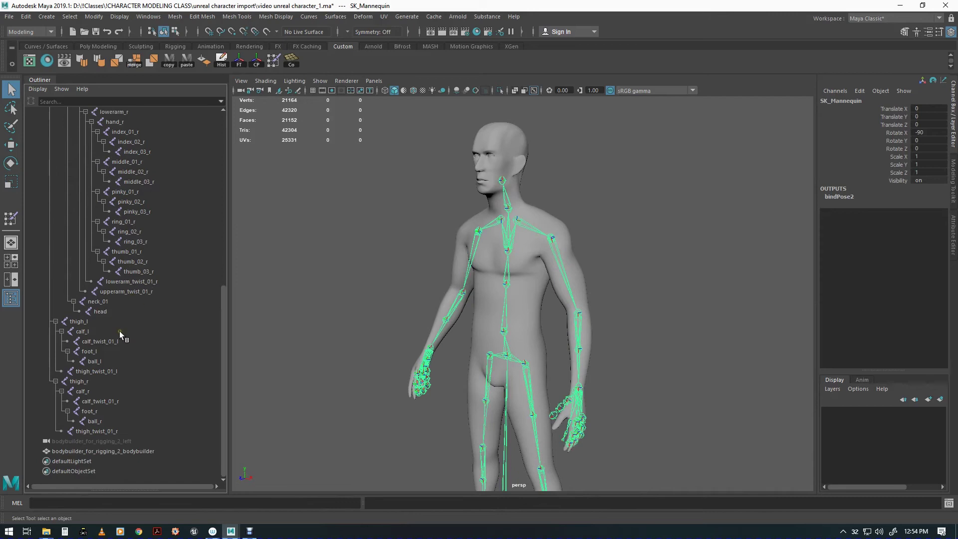
{"action": "left_click", "coordinate": [96, 453], "text": "shift"}
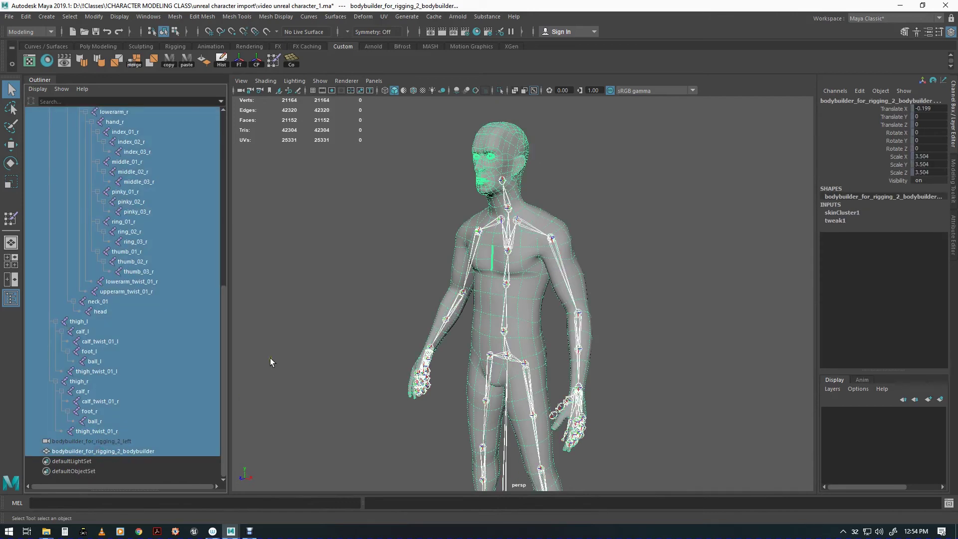
{"action": "left_click", "coordinate": [120, 451]}
{"action": "scroll", "coordinate": [164, 389], "scroll_direction": "up", "scroll_amount": 10}
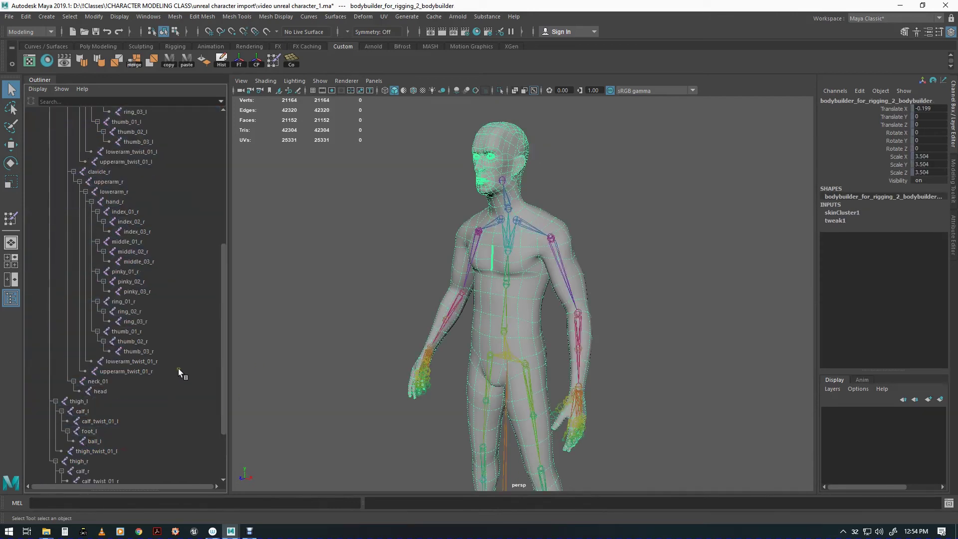
{"action": "left_click", "coordinate": [84, 151], "text": "shift"}
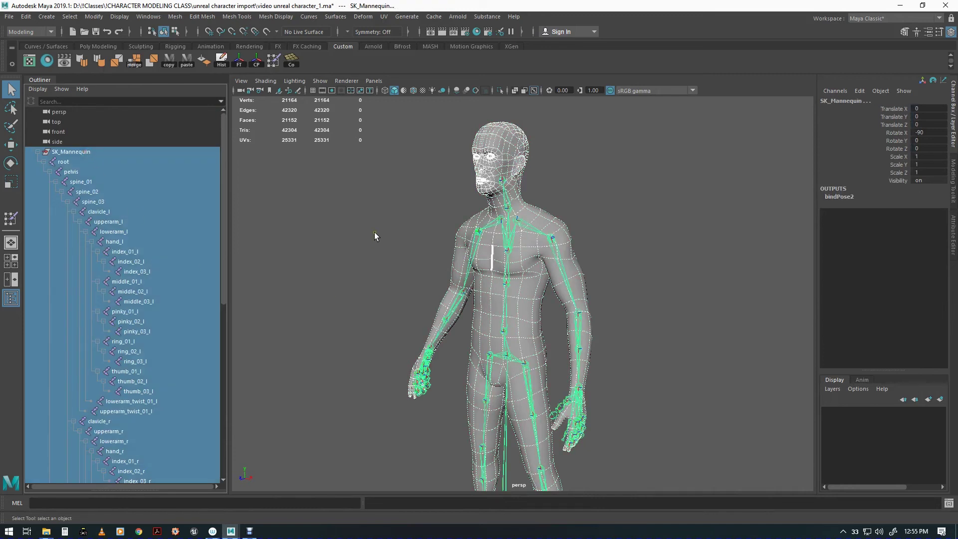
{"action": "key", "text": "space"}
{"action": "left_click", "coordinate": [240, 172]}
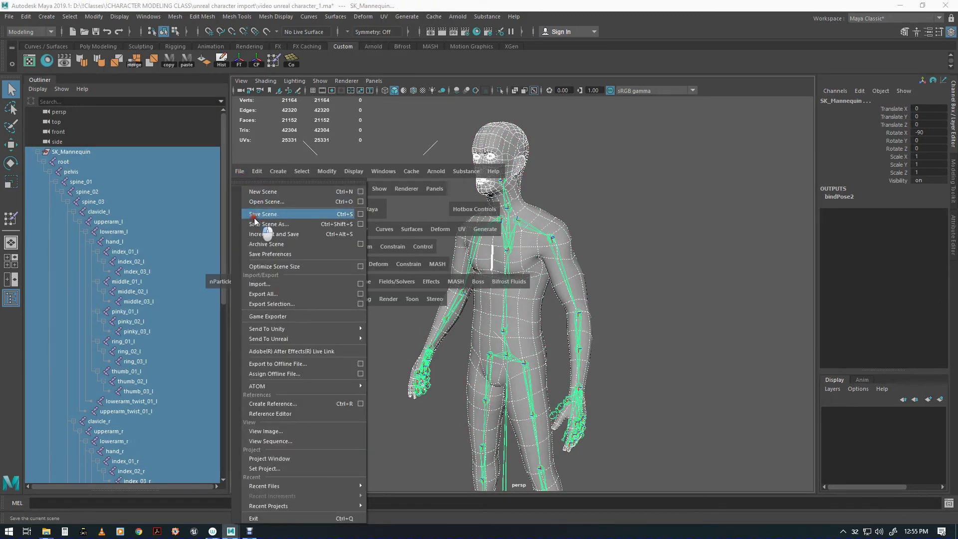
Export the selection as 'character_w_weights test' FBX into the unreal character import folder
{"action": "left_click", "coordinate": [258, 304]}
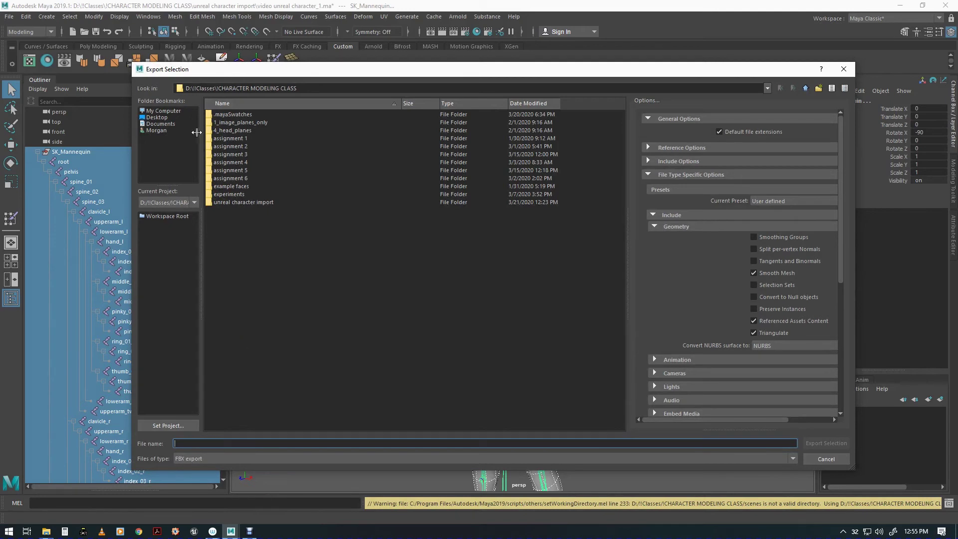
{"action": "double_click", "coordinate": [229, 202]}
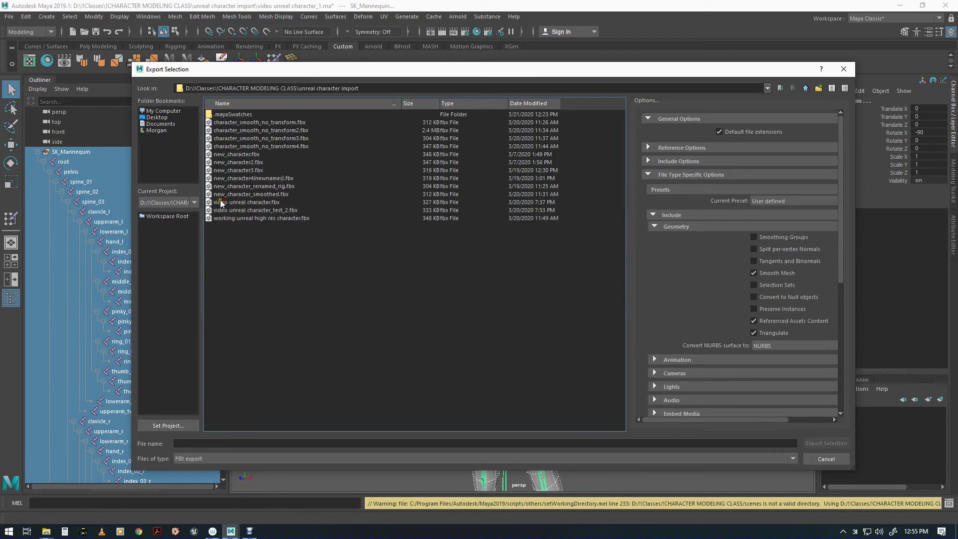
{"action": "left_click", "coordinate": [223, 442]}
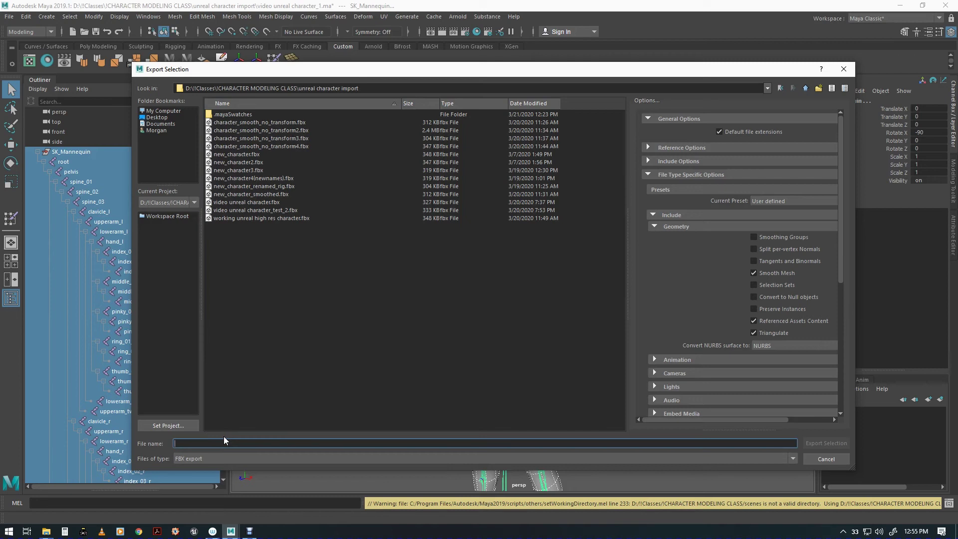
{"action": "type", "text": "chara"}
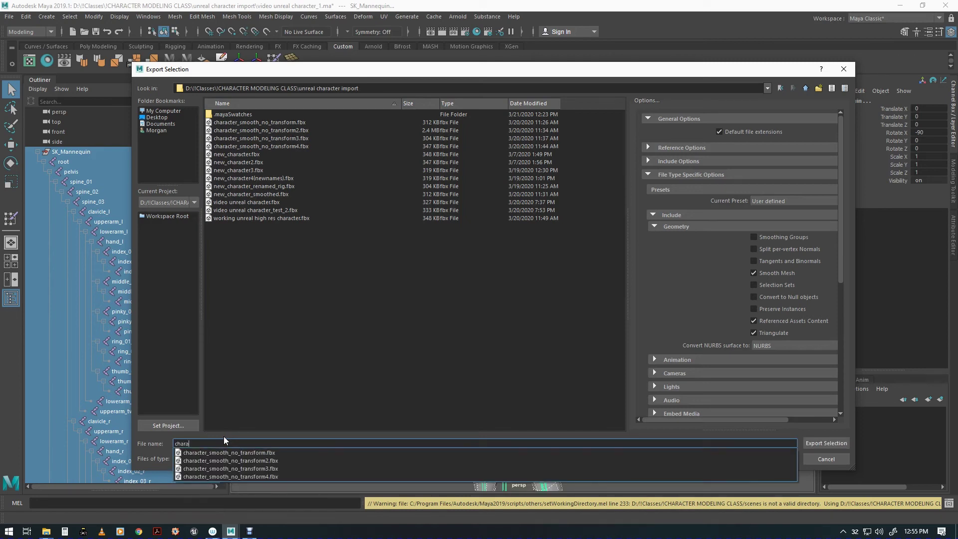
{"action": "type", "text": "cter_w_weight_test"}
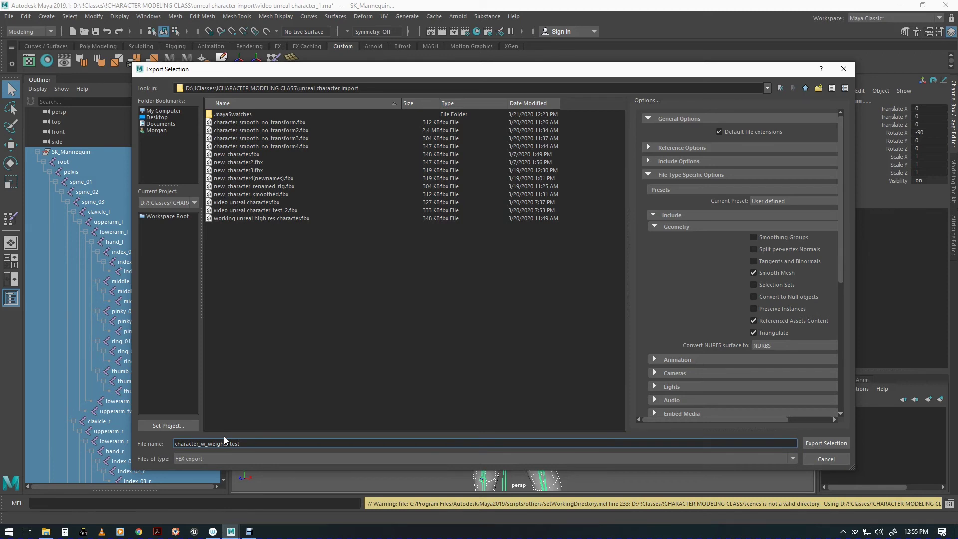
{"action": "key", "text": "Return"}
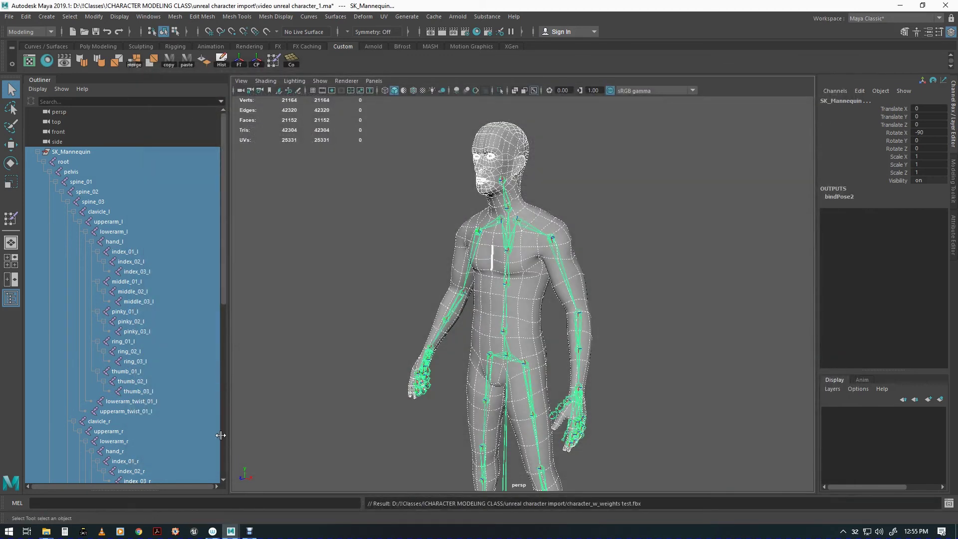
{"action": "left_click", "coordinate": [11, 18]}
Save the scene as the new version video unreal character (test)_3.ma
{"action": "left_click", "coordinate": [35, 66]}
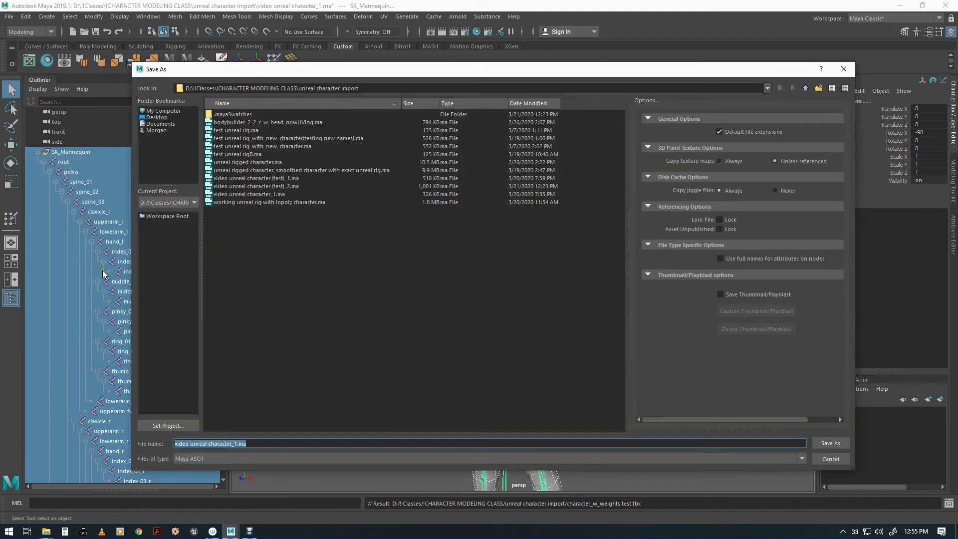
{"action": "left_click", "coordinate": [294, 187]}
{"action": "left_click", "coordinate": [268, 444]}
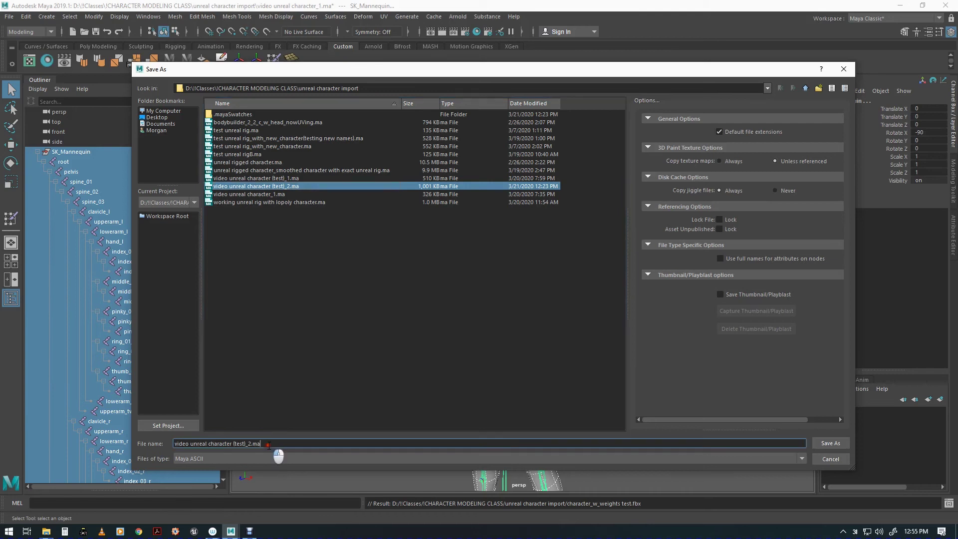
{"action": "type", "text": "3"}
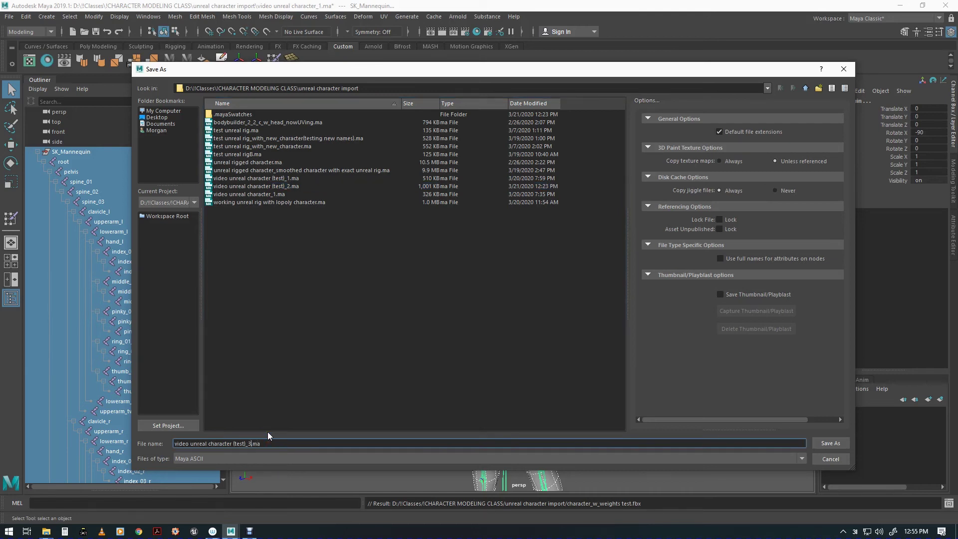
{"action": "left_click", "coordinate": [826, 443]}
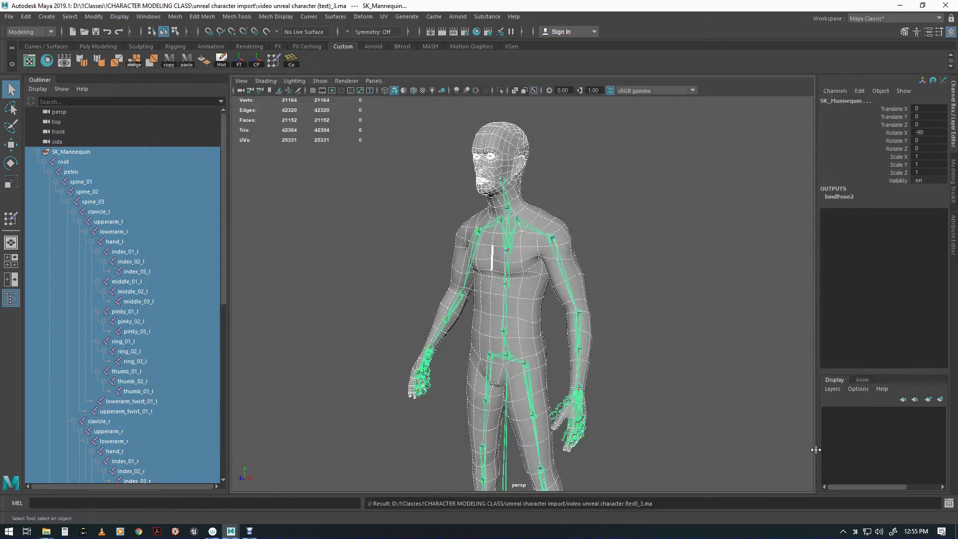
Minimize Maya and launch Unreal Engine from its desktop icon
{"action": "left_click", "coordinate": [901, 5]}
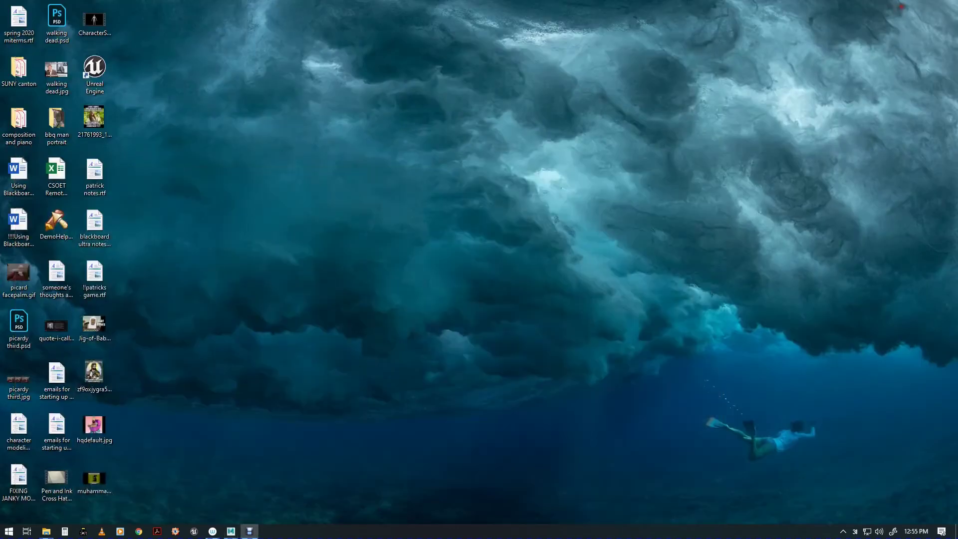
{"action": "double_click", "coordinate": [92, 67]}
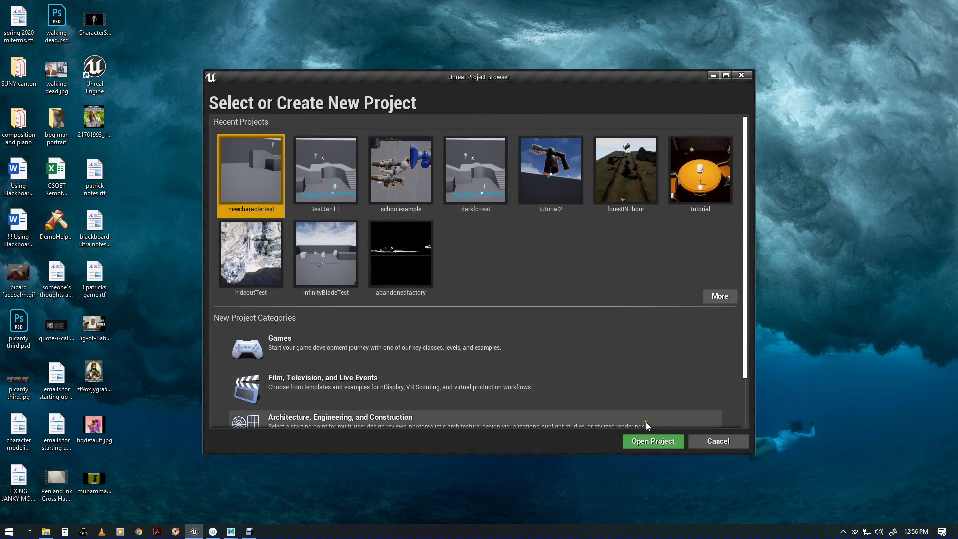
Open the newcharactertest project with ThirdPersonExampleMap loaded
{"action": "left_click", "coordinate": [650, 442]}
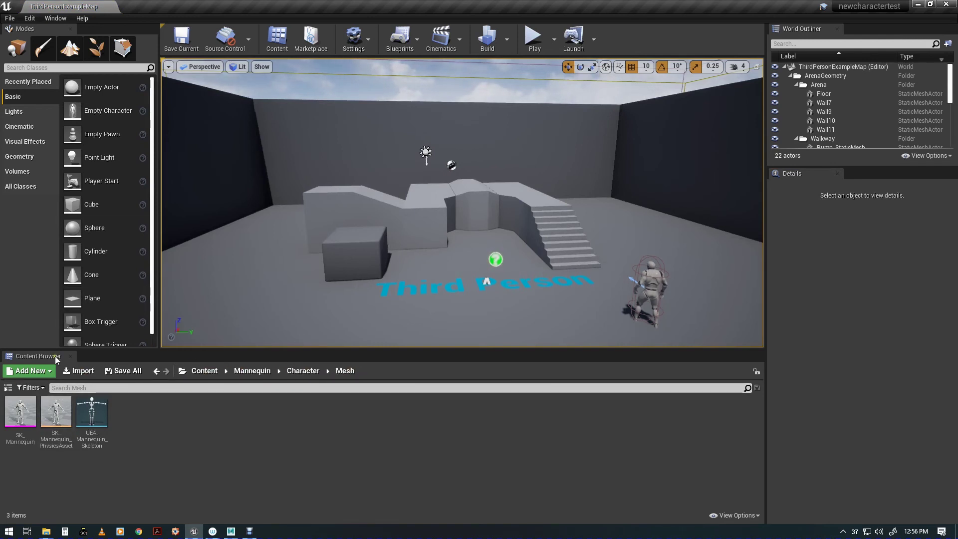
{"action": "left_click", "coordinate": [84, 371]}
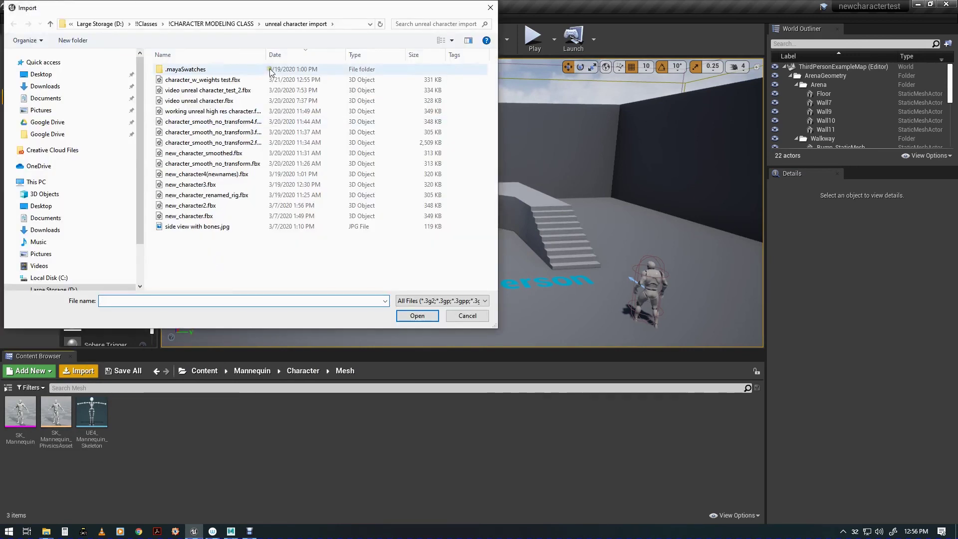
Import character_w_weights test.fbx into the Mesh folder onto UE4_Mannequin_Skeleton with Import All
{"action": "left_click_drag", "start_coordinate": [266, 55], "coordinate": [308, 53]}
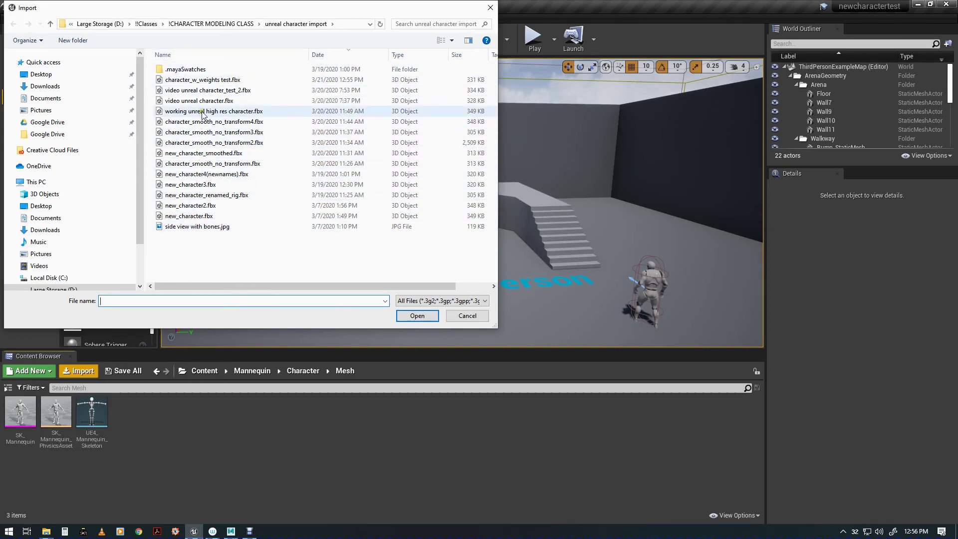
{"action": "left_click", "coordinate": [202, 80]}
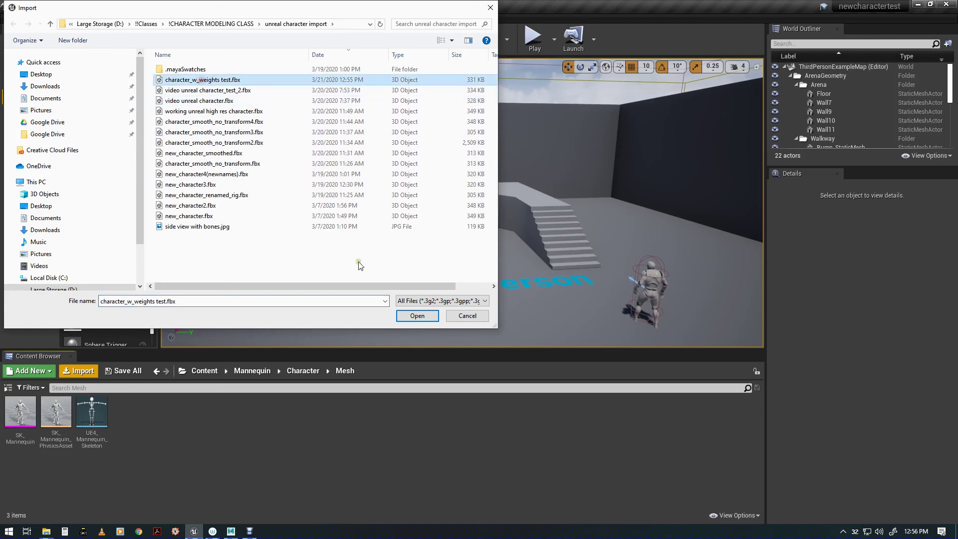
{"action": "left_click", "coordinate": [413, 322]}
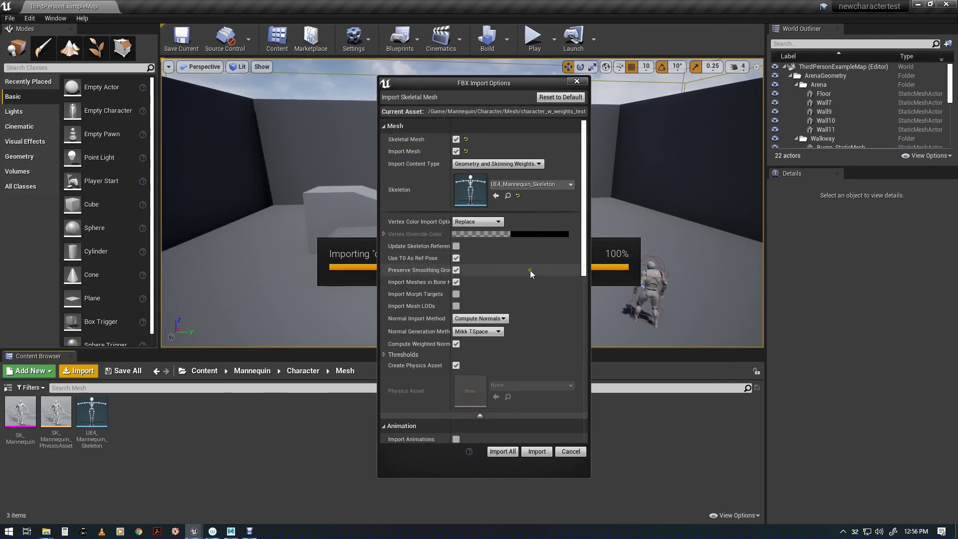
{"action": "left_click", "coordinate": [507, 451]}
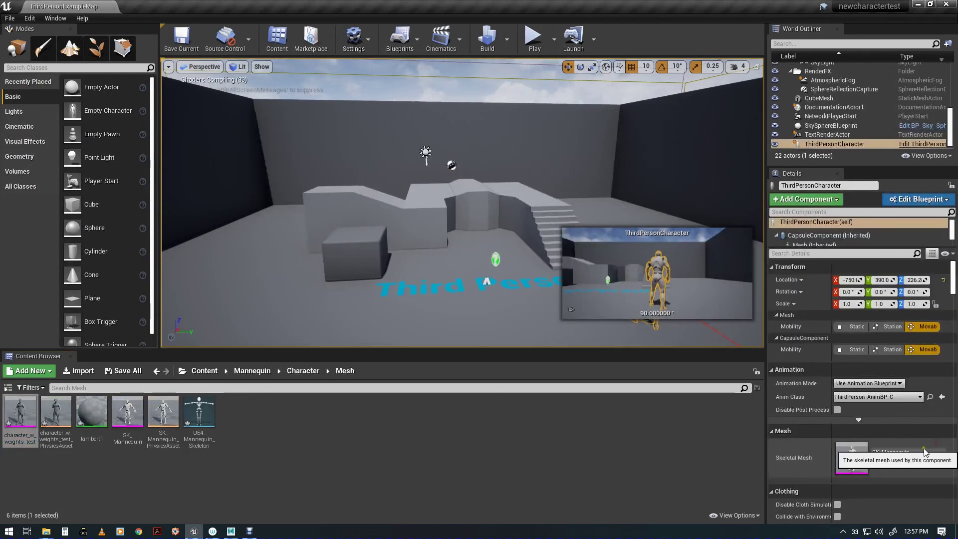
Assign character_w_weights_test as the ThirdPersonCharacter's skeletal mesh, frame it, and start Play
{"action": "left_click", "coordinate": [924, 450]}
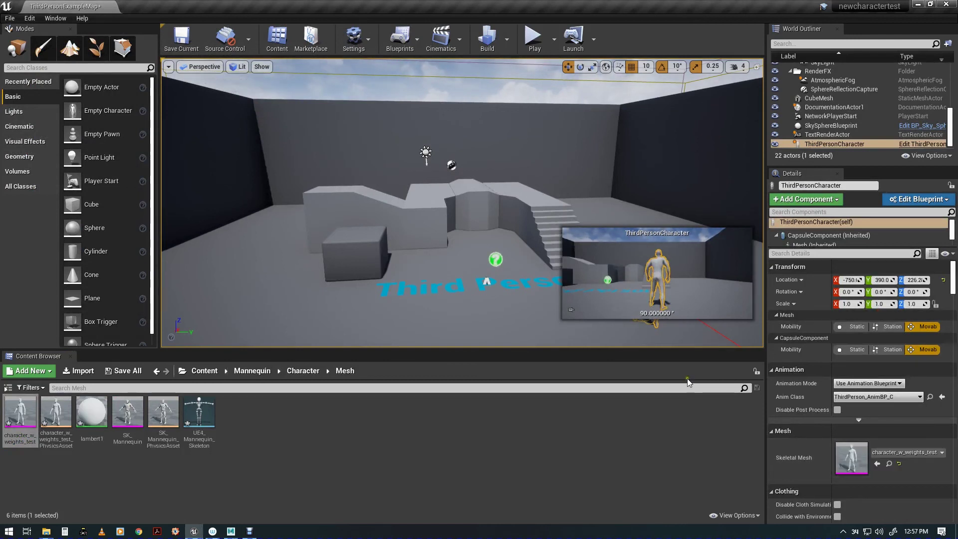
{"action": "left_click_drag", "start_coordinate": [442, 295], "coordinate": [304, 302]}
{"action": "key", "text": "f"}
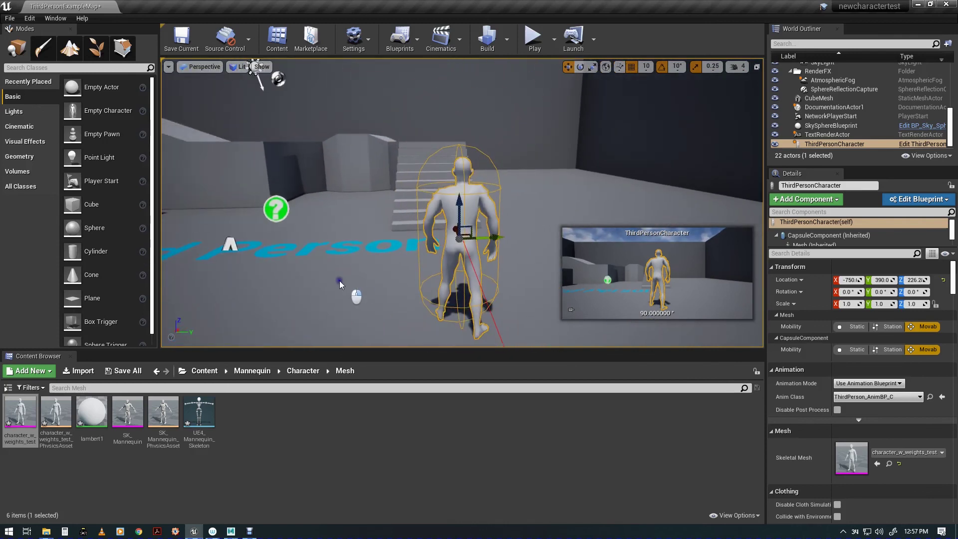
{"action": "left_click", "coordinate": [530, 39]}
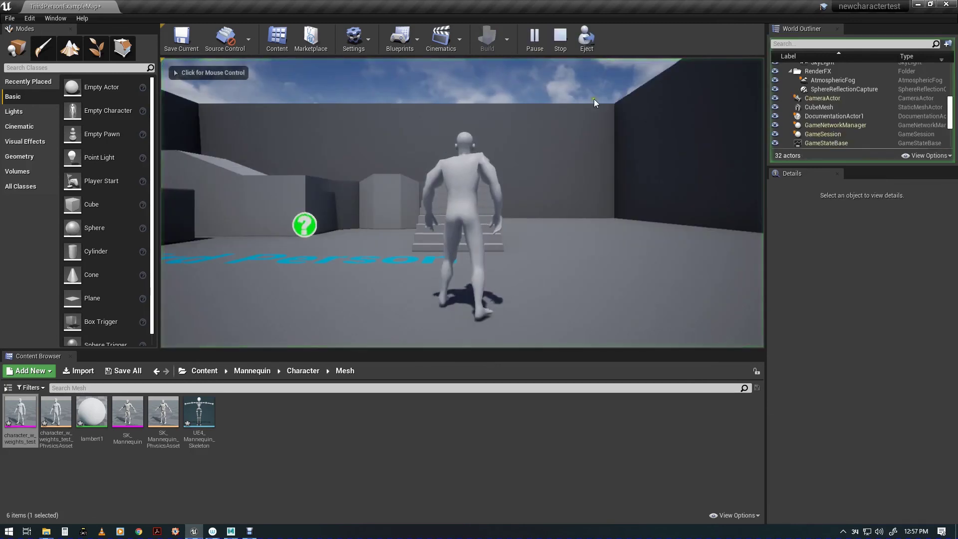
Run the bodybuilder up the stairs, across the platform, and jump toward the dark wall
{"action": "left_click", "coordinate": [527, 260]}
{"action": "key", "text": "w"}
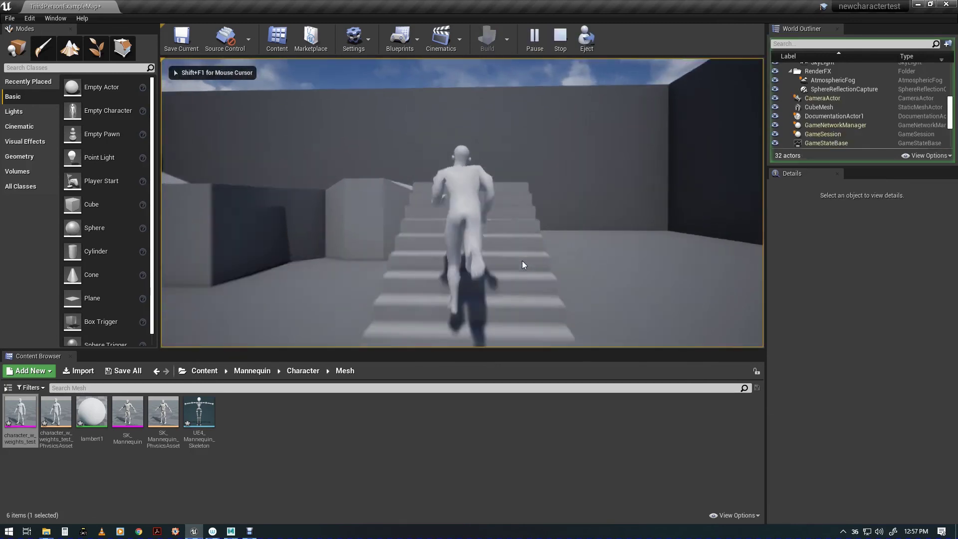
{"action": "key", "text": "w"}
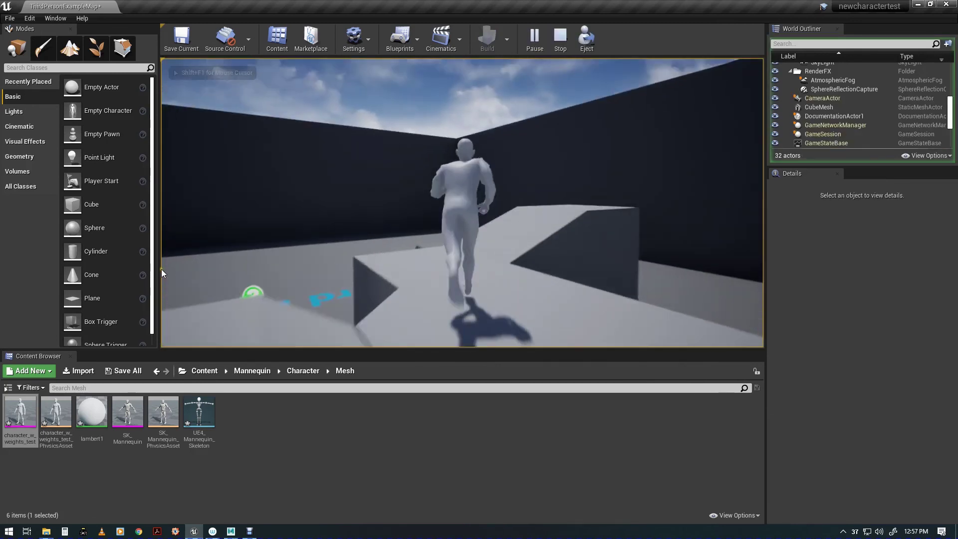
{"action": "key", "text": "w"}
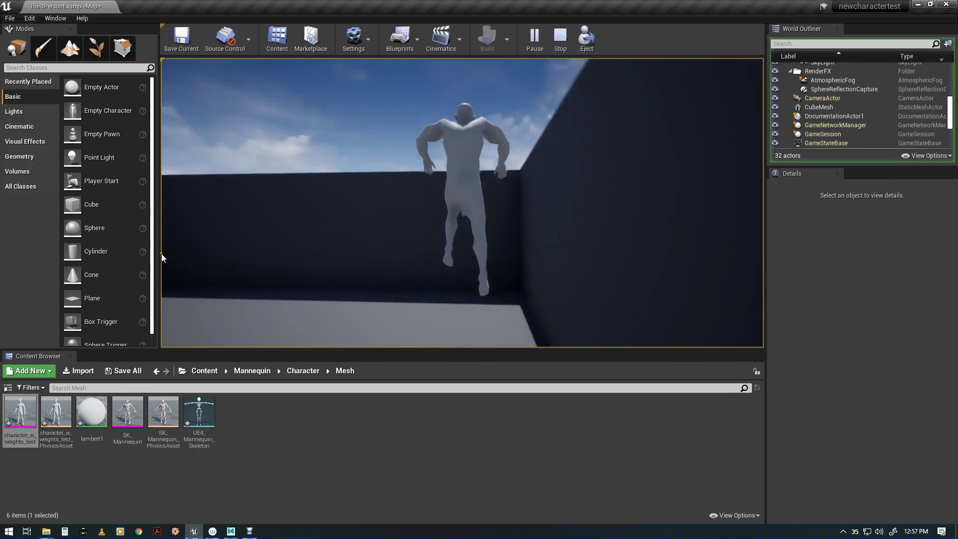
{"action": "key", "text": "w"}
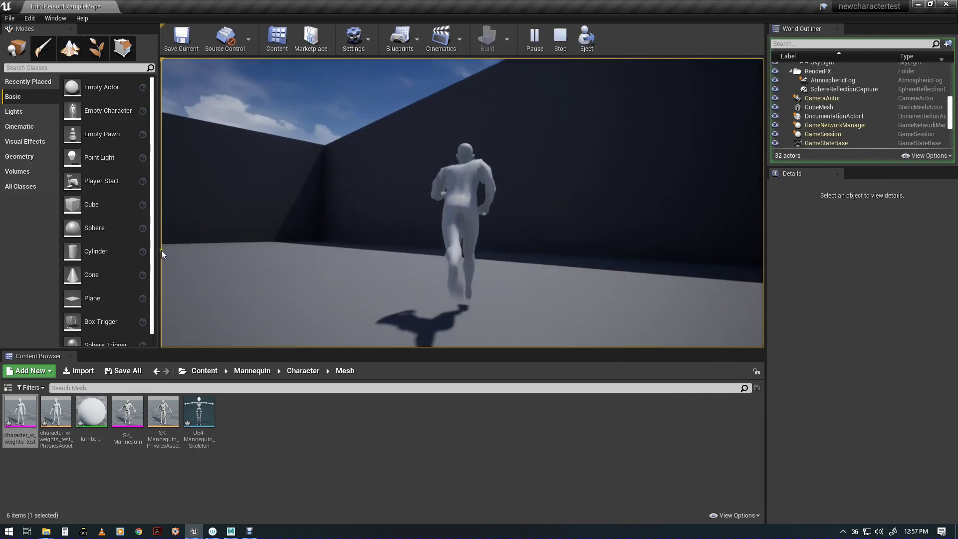
{"action": "key", "text": "w"}
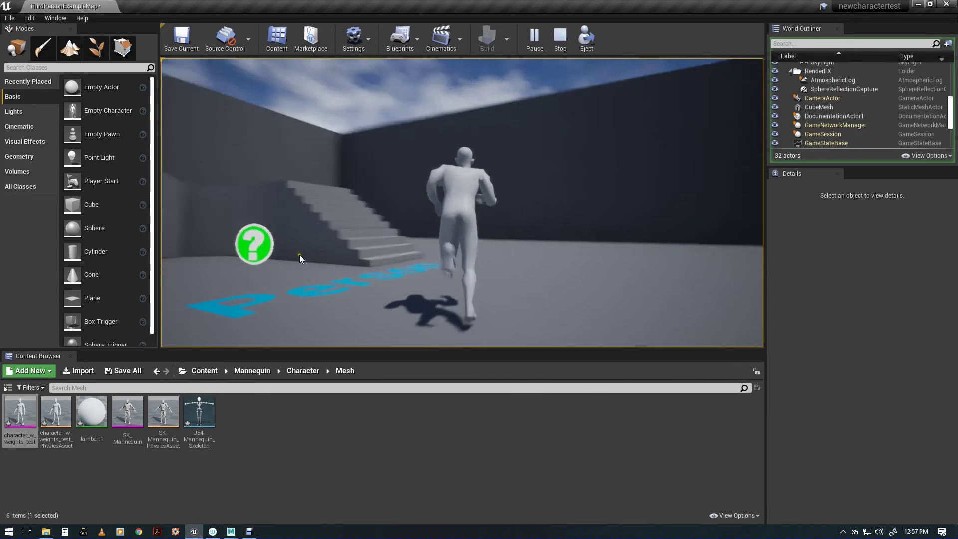
{"action": "key", "text": "w"}
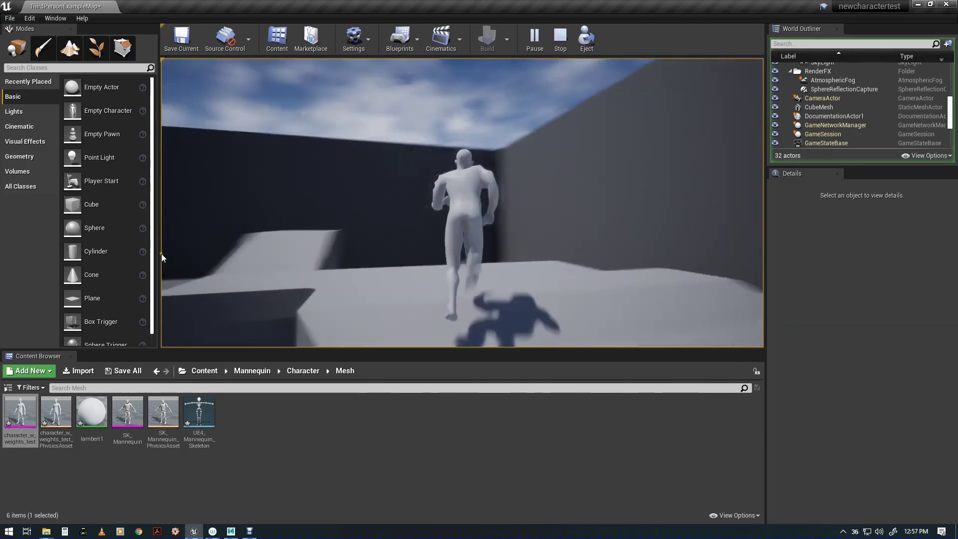
{"action": "key", "text": "w"}
{"action": "key", "text": "space"}
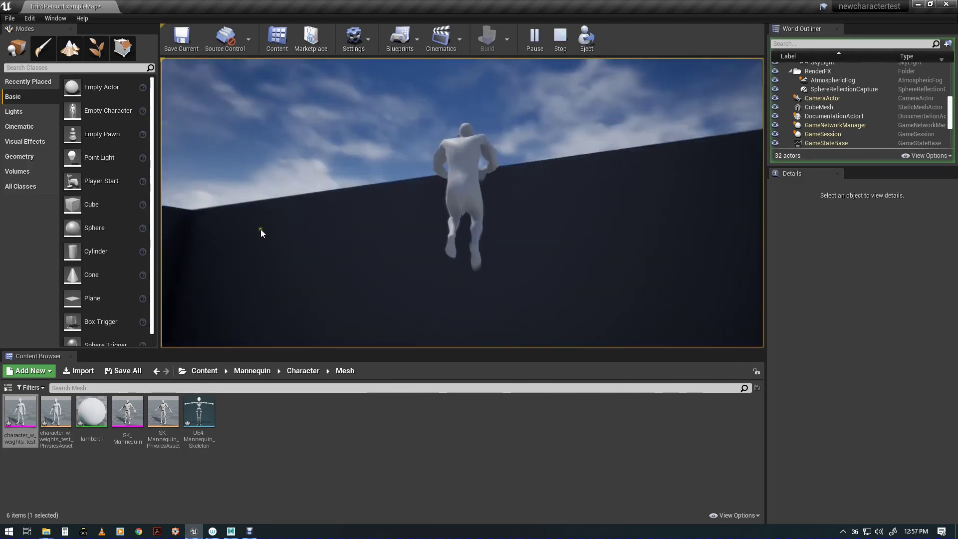
{"action": "key", "text": "w"}
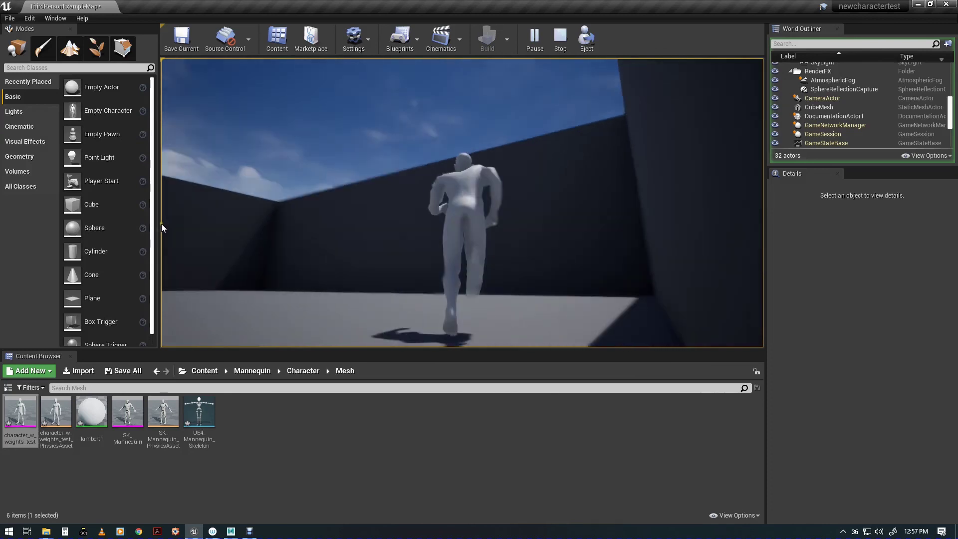
{"action": "key", "text": "w"}
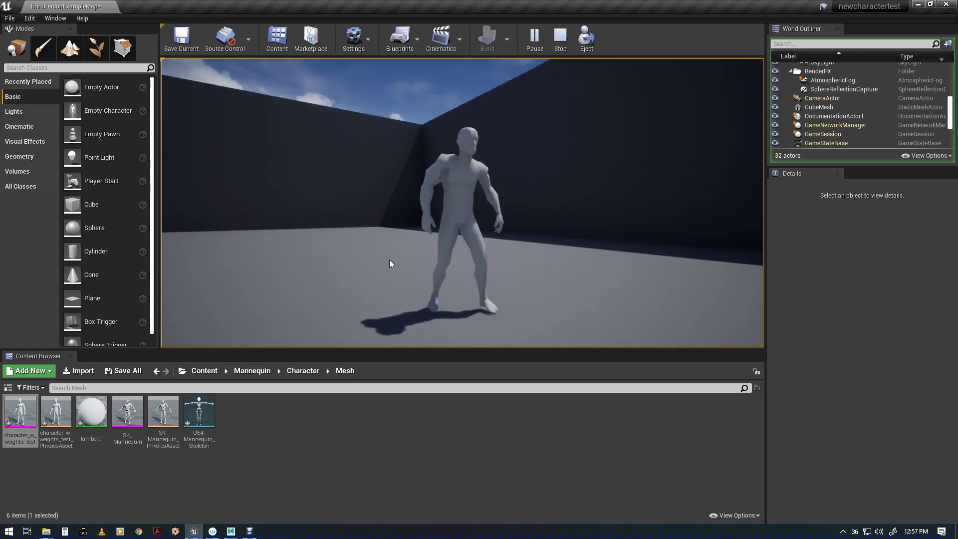
Walk the bodybuilder around the arena, turn the camera toward the stairs, then exit Play with Esc
{"action": "key", "text": "w"}
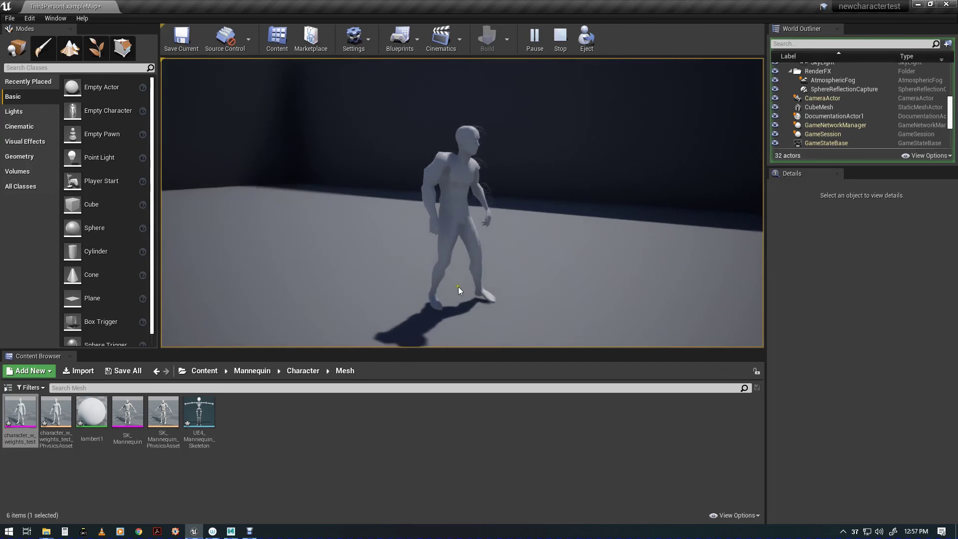
{"action": "key", "text": "w"}
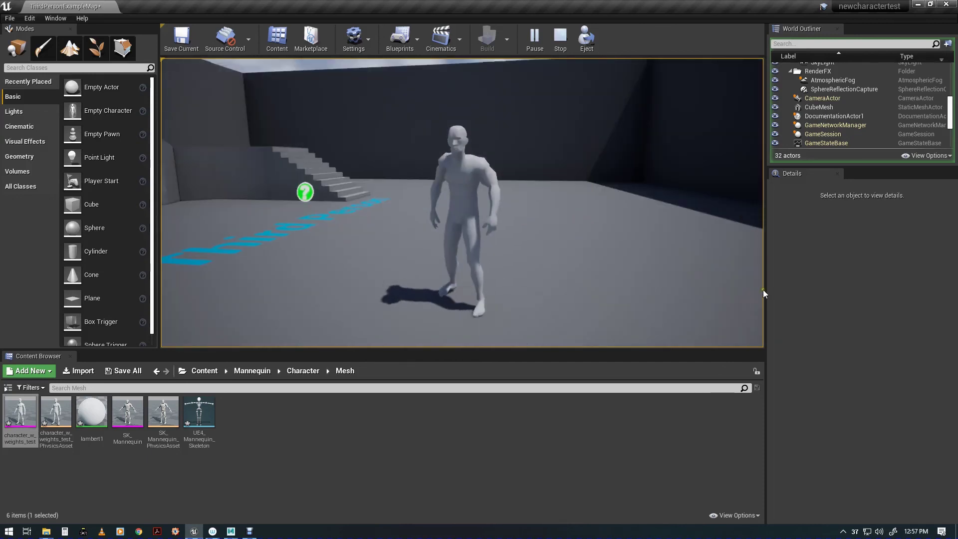
{"action": "key", "text": "w"}
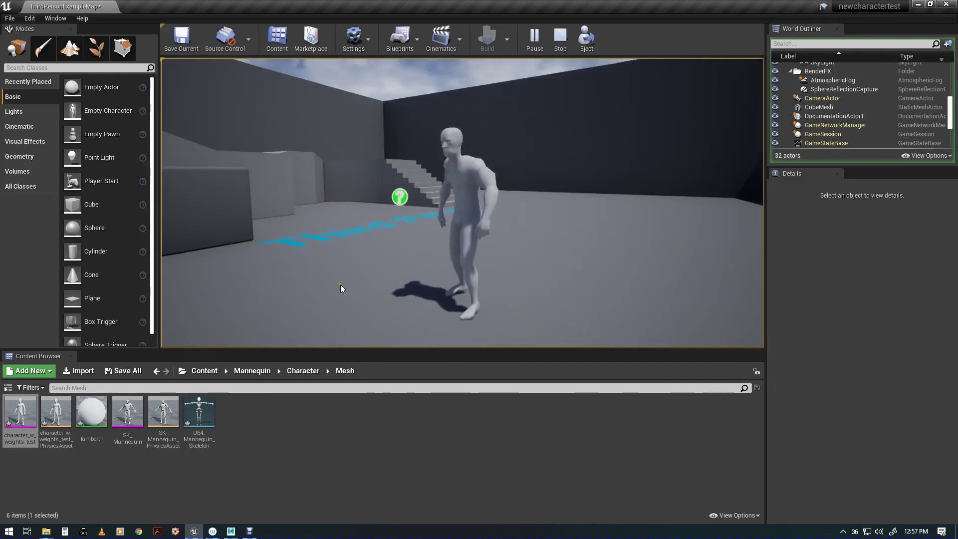
{"action": "key", "text": "w"}
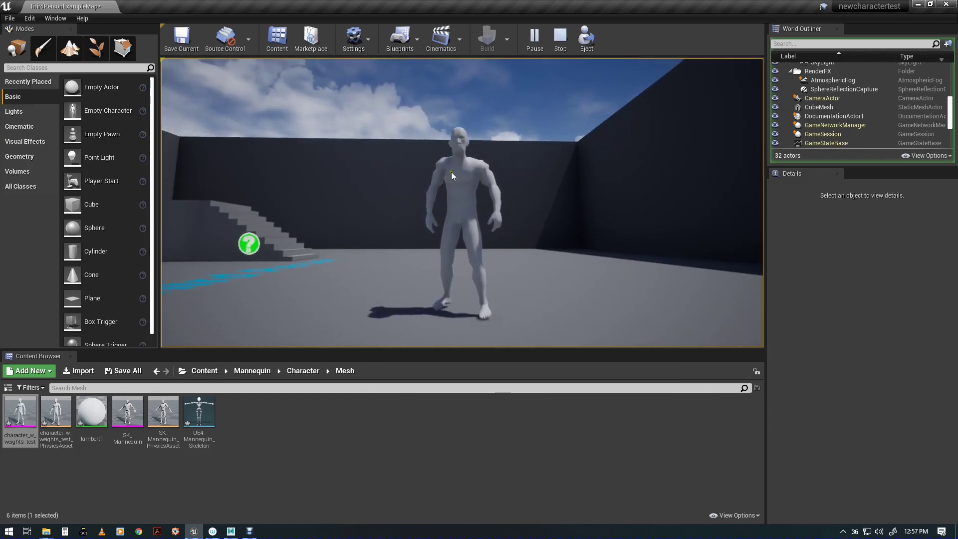
{"action": "key", "text": "w"}
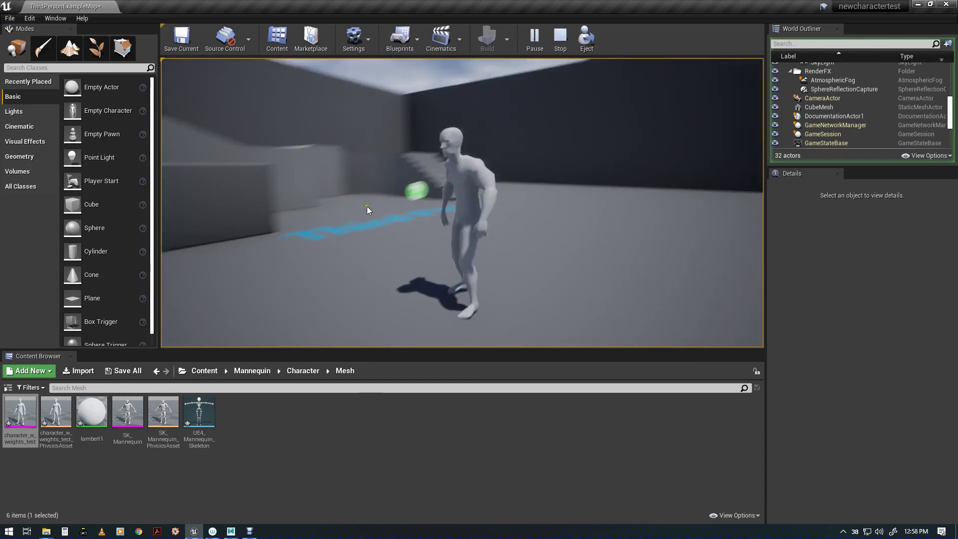
{"action": "key", "text": "d"}
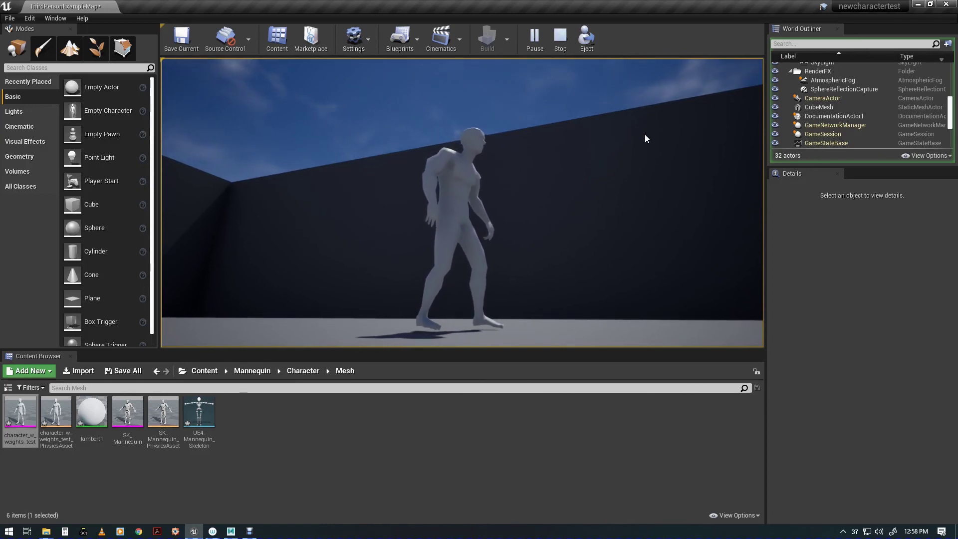
{"action": "left_click_drag", "start_coordinate": [645, 134], "coordinate": [364, 179]}
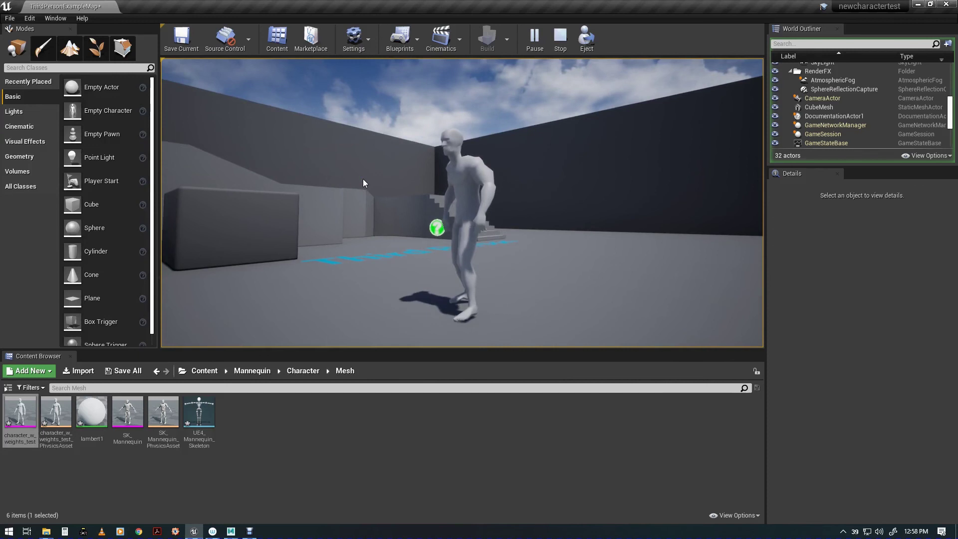
{"action": "key", "text": "Escape"}
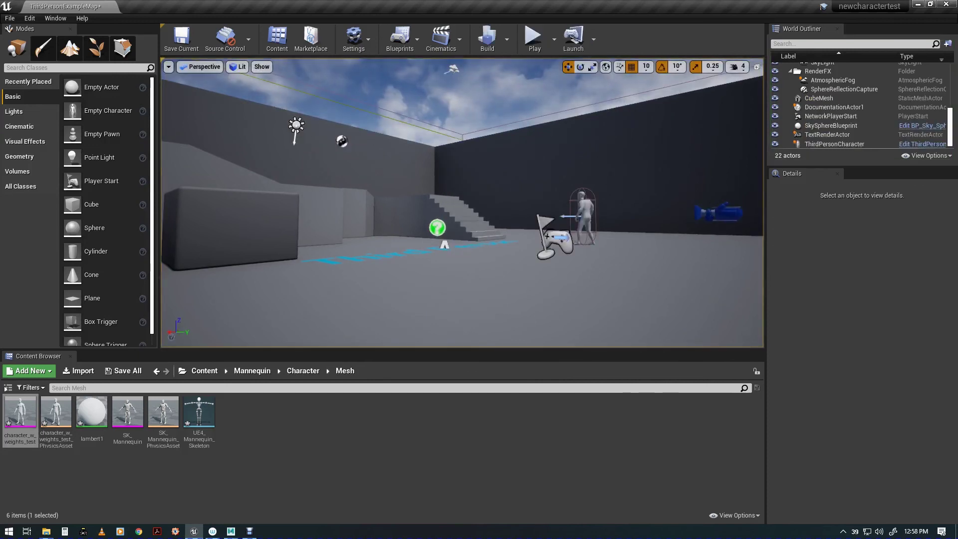